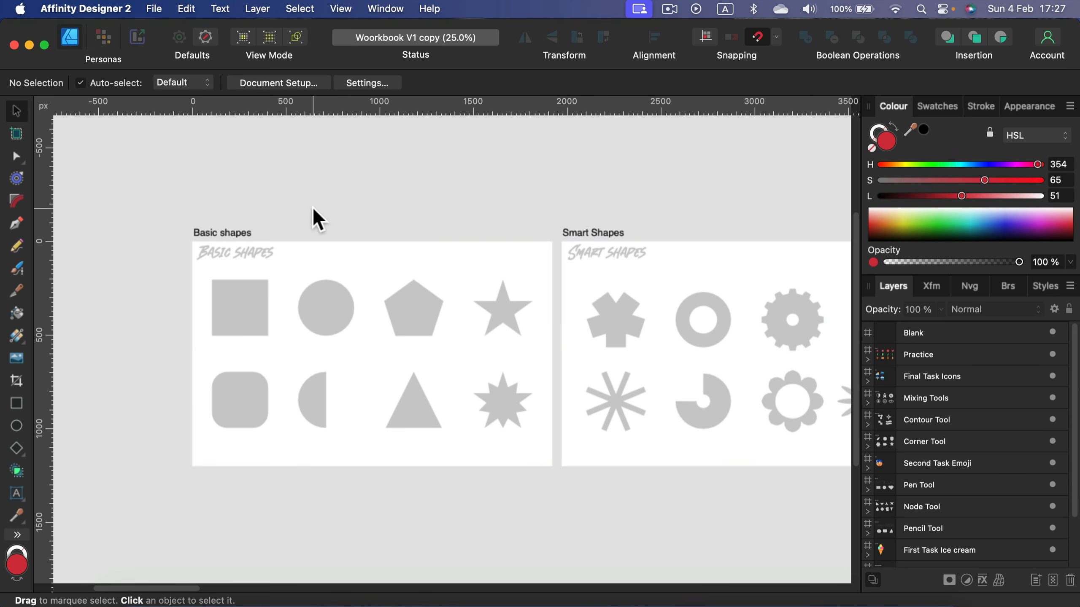
- Draw a square with the Rectangle tool over the square outline on the Basic shapes board, then deselect it
click(16, 403)
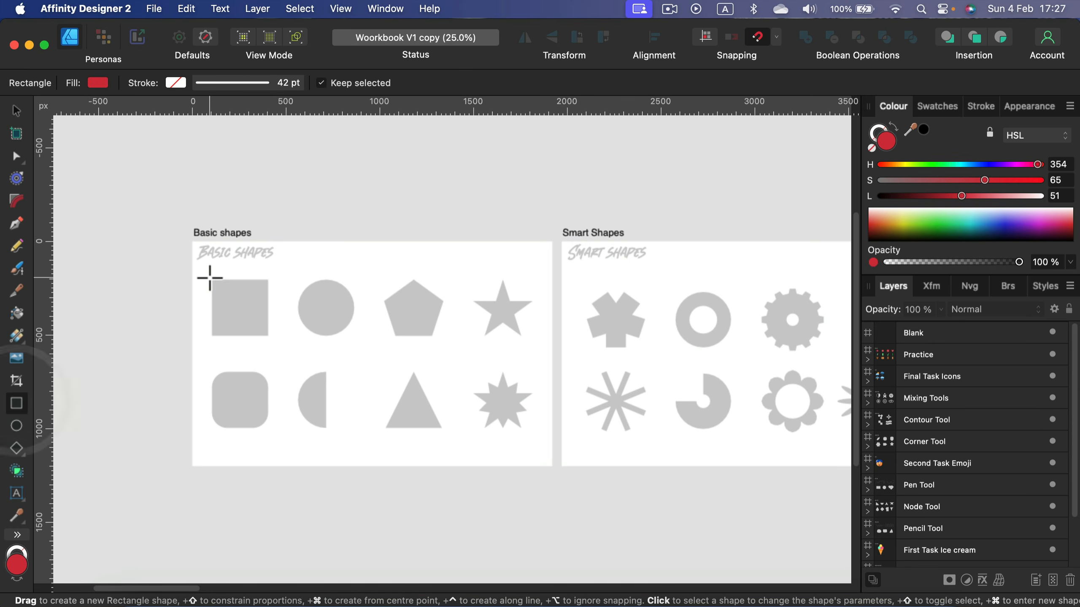
drag(211, 279, 270, 337)
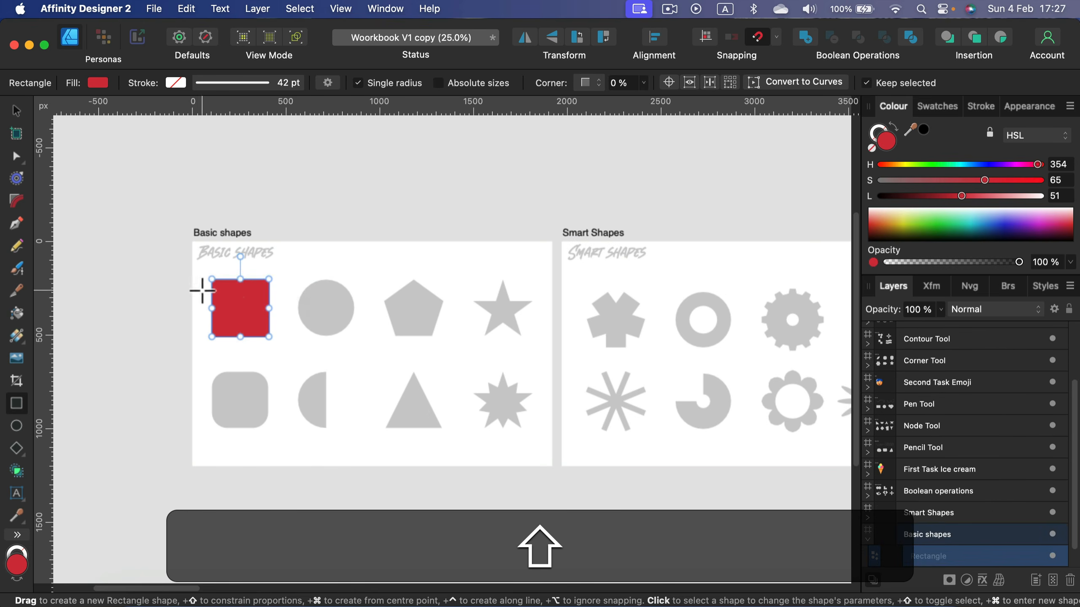
click(16, 111)
click(402, 196)
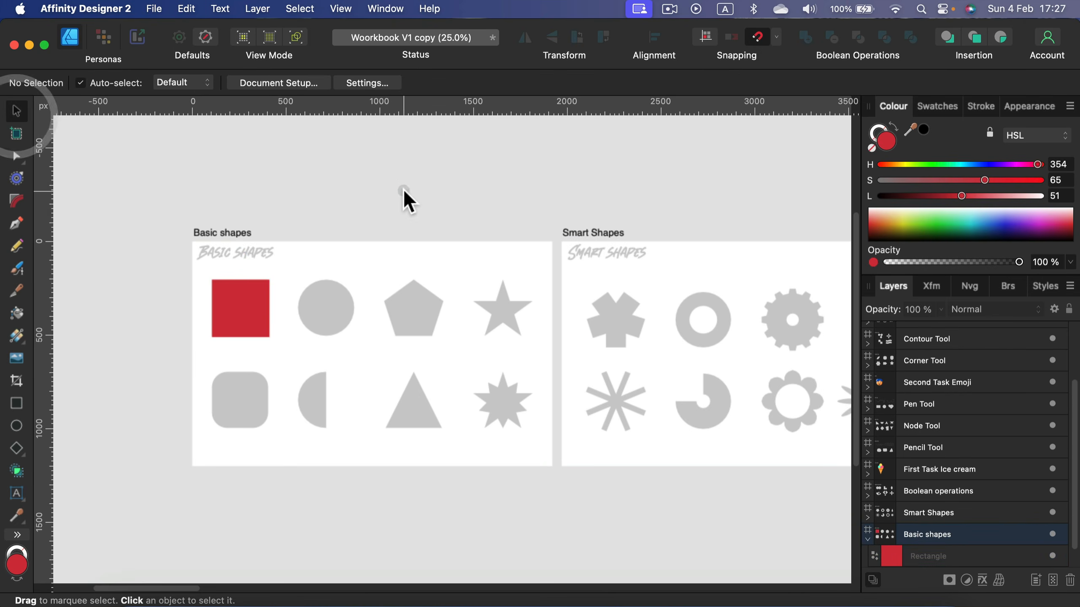
- Draw a cog shape over the flower outline on the Smart Shapes board
key(space)
drag(631, 335, 359, 306)
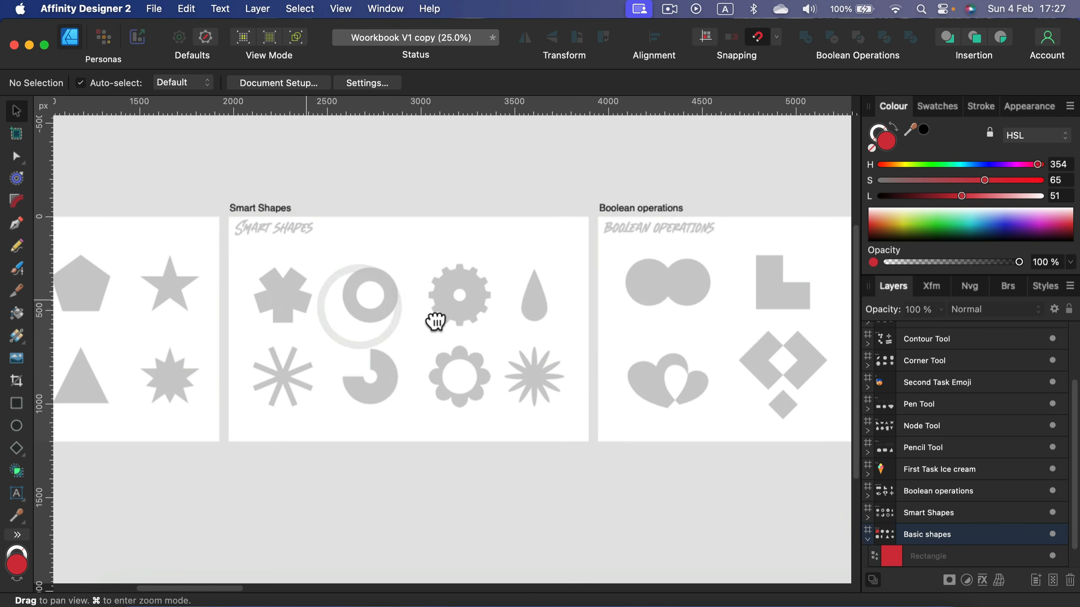
key(space)
drag(434, 321, 498, 342)
key(super+space)
key(super+equal)
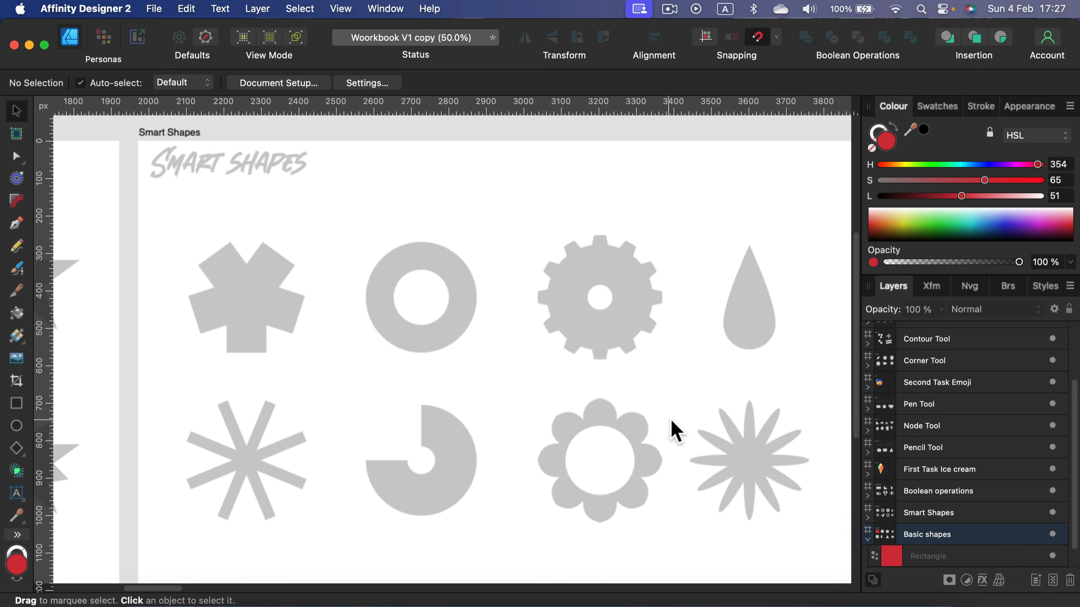
key(space)
drag(676, 432, 588, 375)
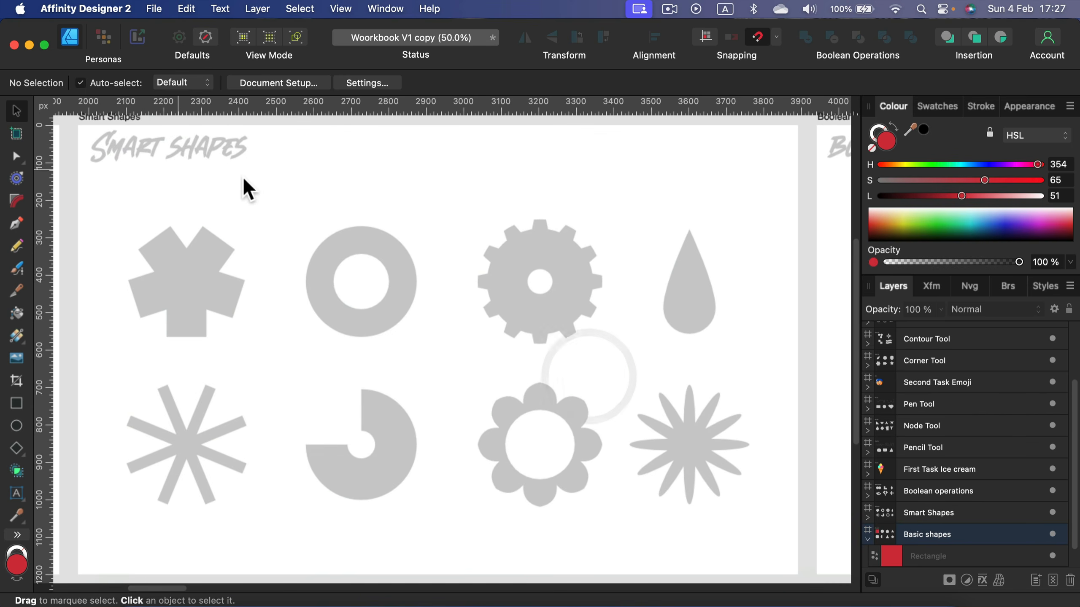
click(17, 447)
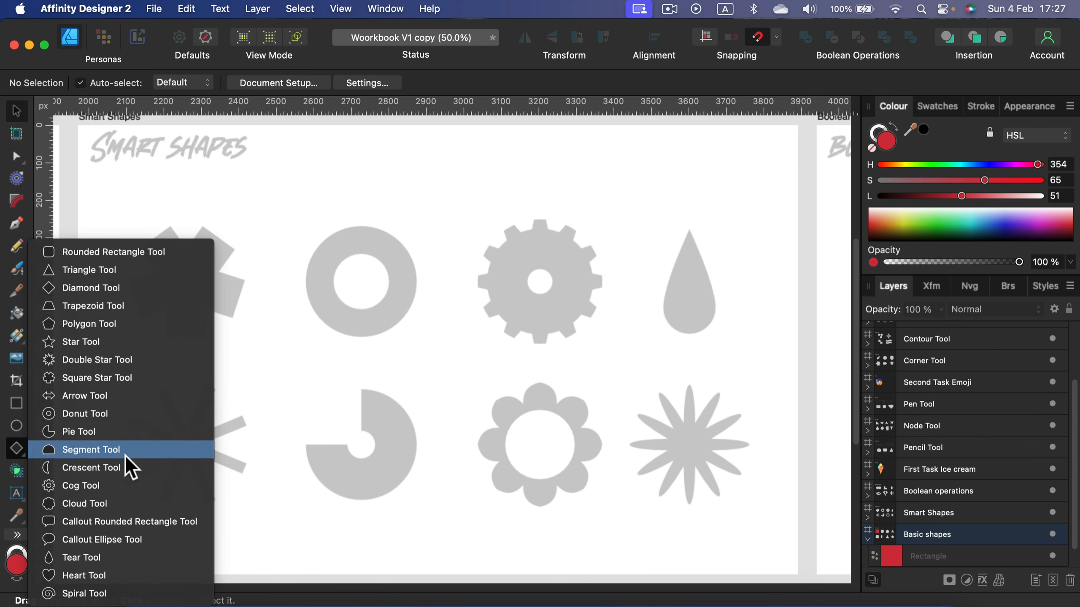
click(119, 486)
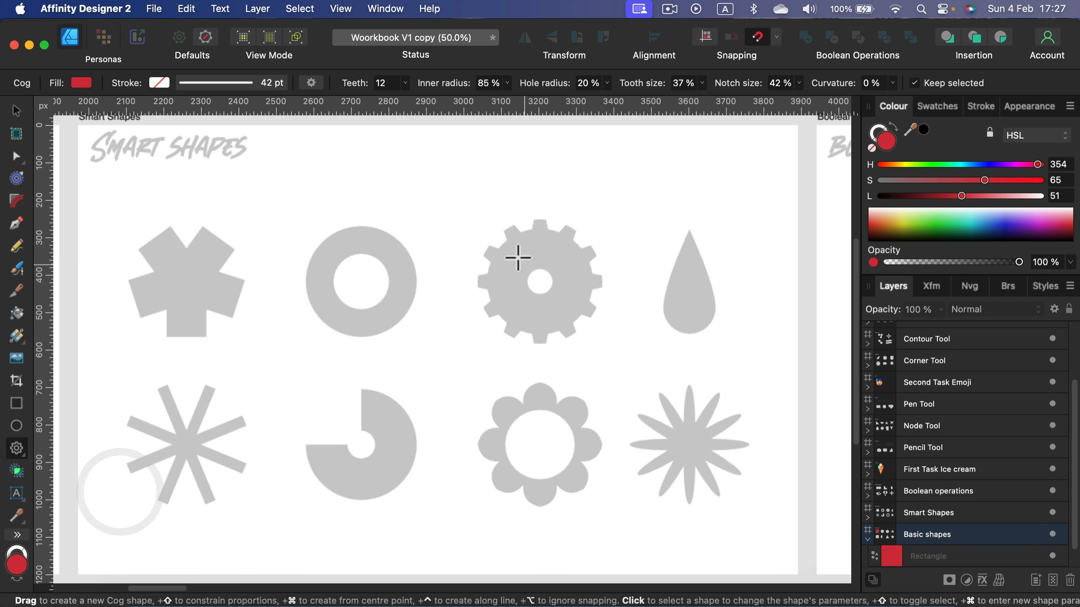
drag(541, 445, 596, 390)
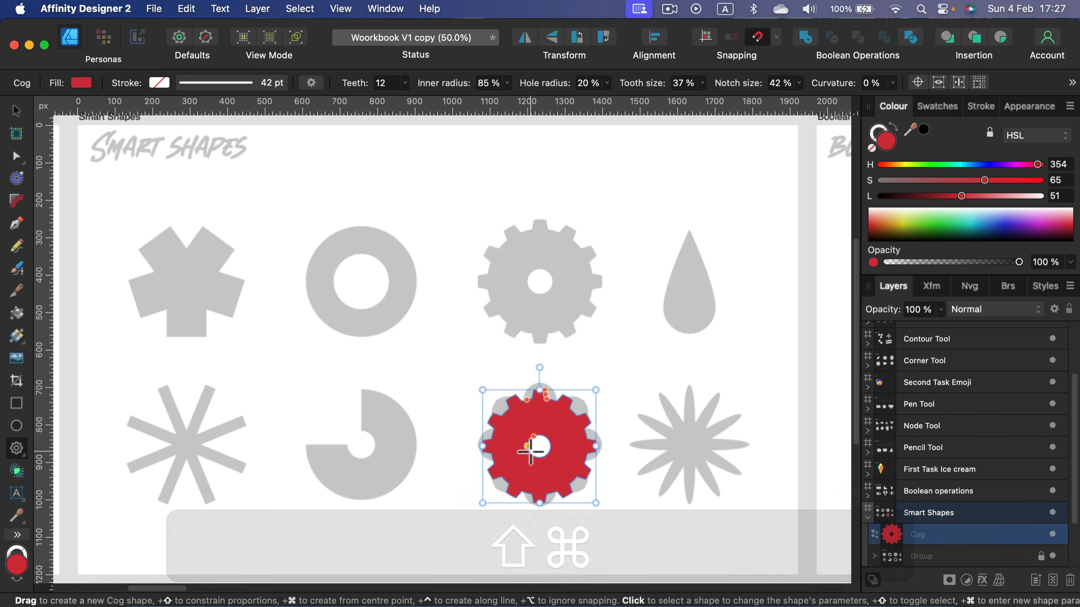
- Reshape the cog into rounded petals with a 55% hole radius and 100% curvature, and set its teeth to 9
drag(533, 437, 553, 387)
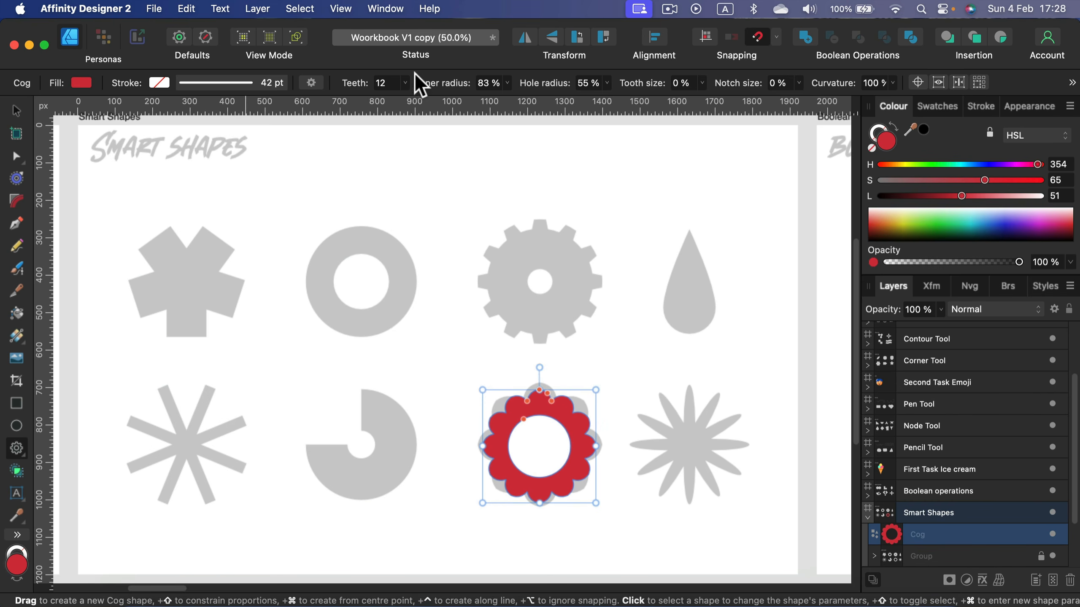
click(406, 82)
drag(404, 100, 400, 108)
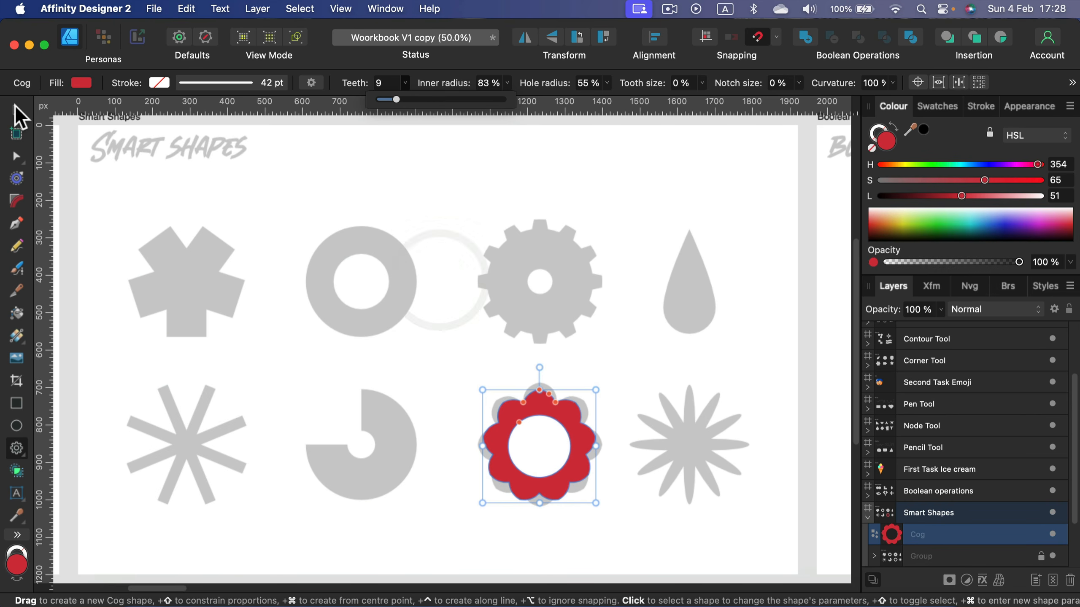
- Move and resize the cog so it lines up with the flower outline
click(16, 112)
drag(544, 406, 538, 399)
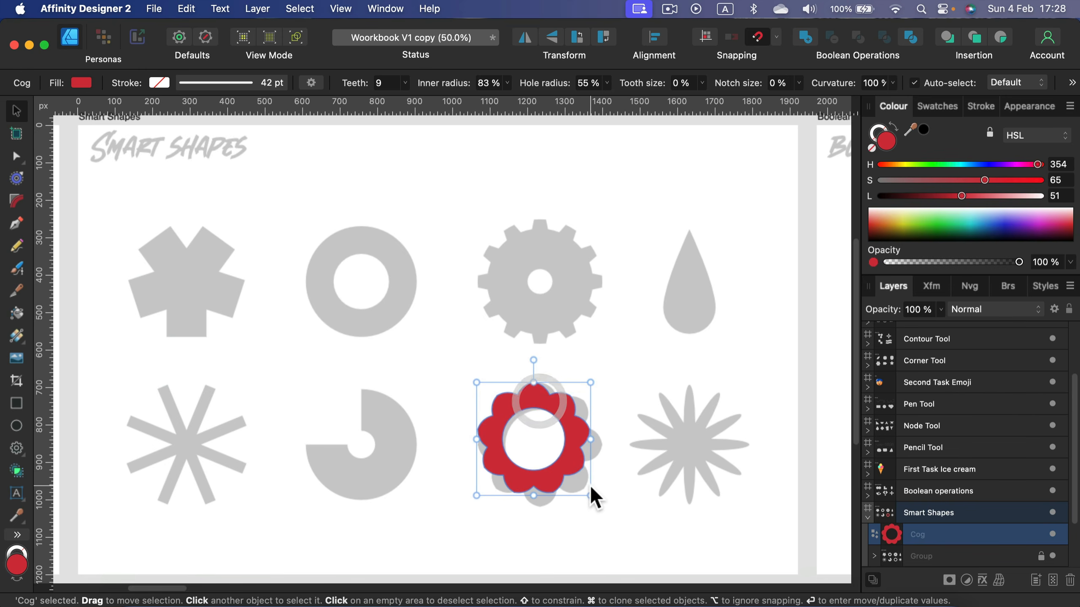
key(shift)
drag(591, 495, 602, 507)
- Set the cog's teeth count to 8 and deselect the shape
click(406, 82)
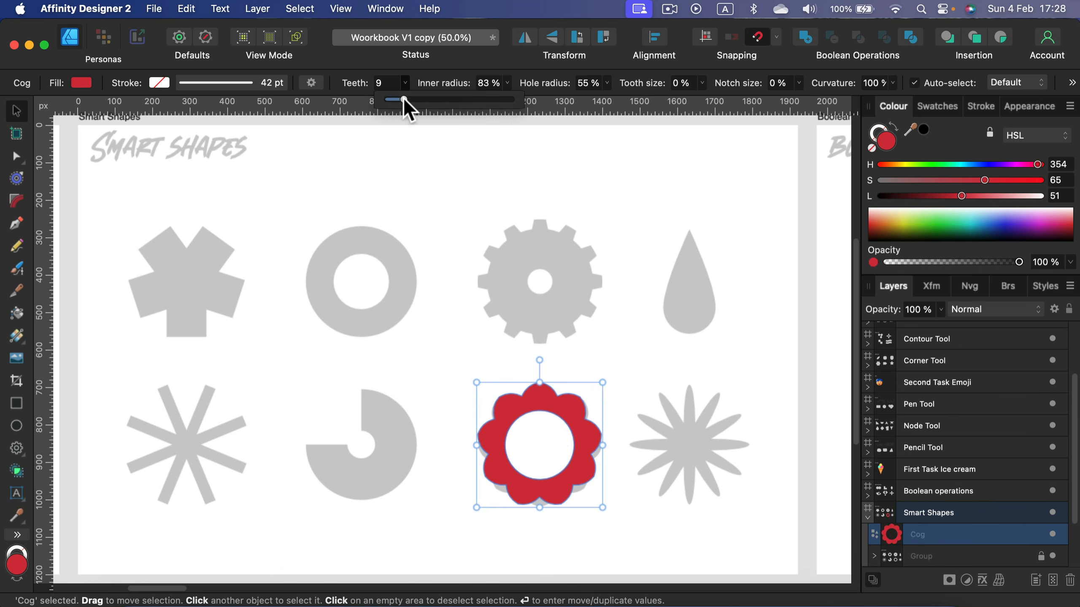
click(402, 100)
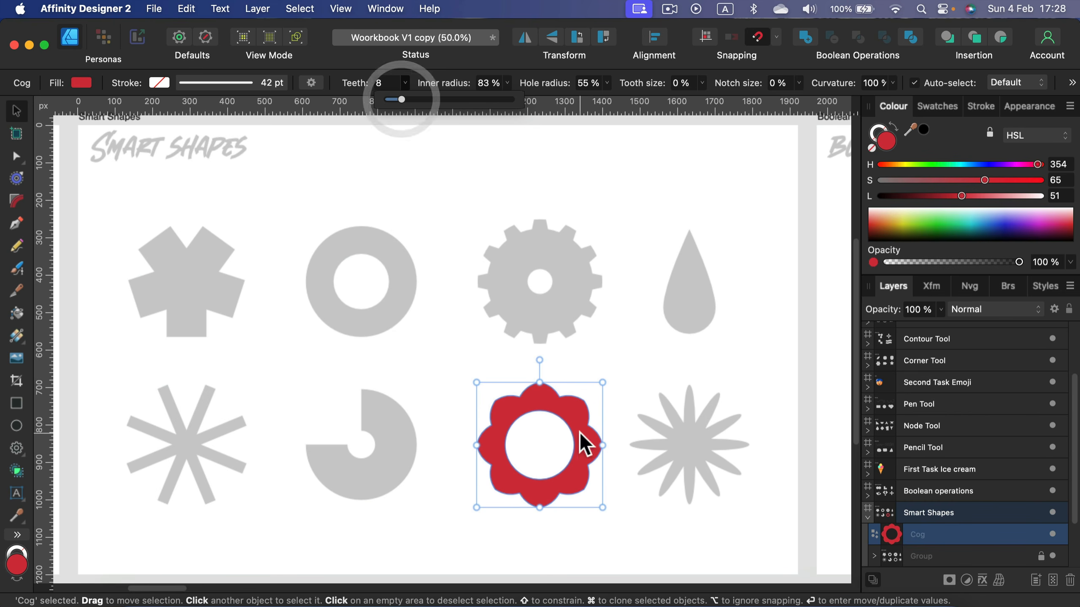
click(641, 376)
mouse_move(559, 407)
mouse_down()
mouse_move(638, 413)
mouse_move(560, 404)
mouse_up()
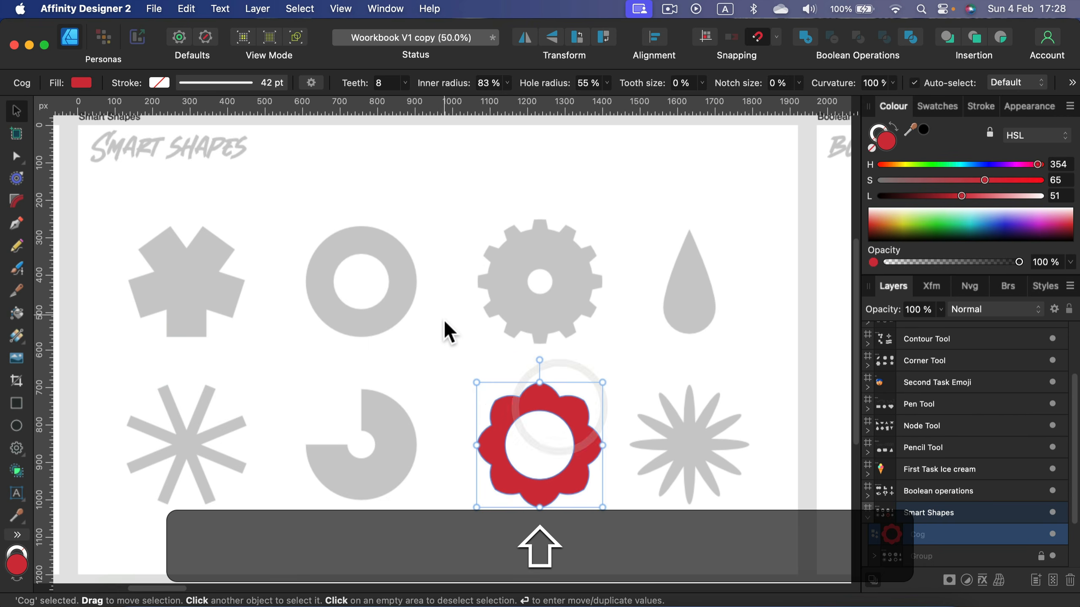
click(442, 351)
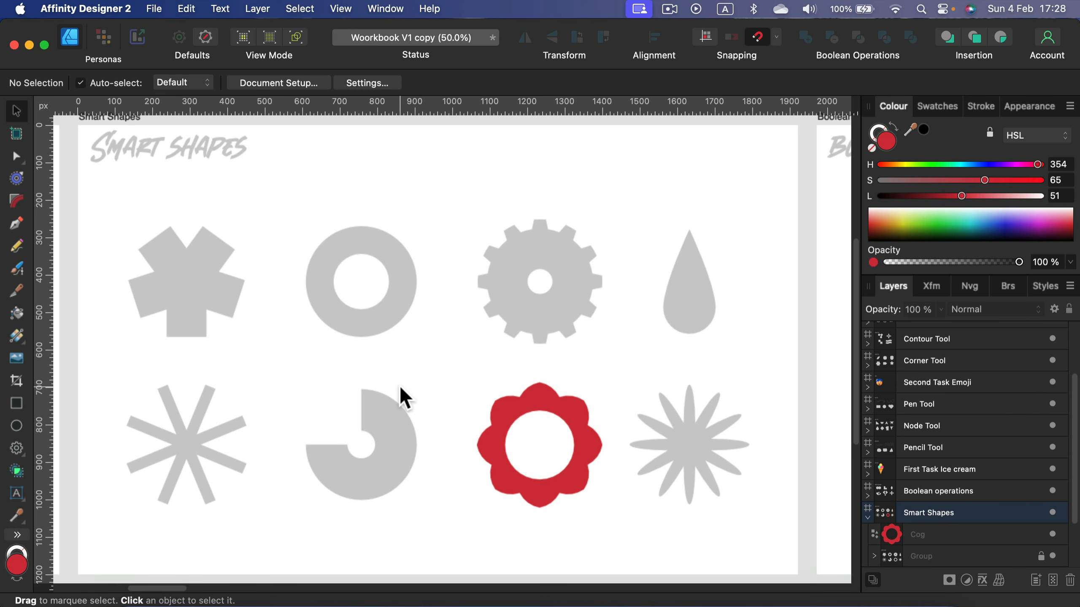
- Draw a tall rectangle over the left part of the L outline on the Boolean operations board
click(538, 391)
click(810, 286)
key(space)
drag(766, 270, 340, 260)
drag(684, 299, 422, 305)
drag(604, 281, 594, 305)
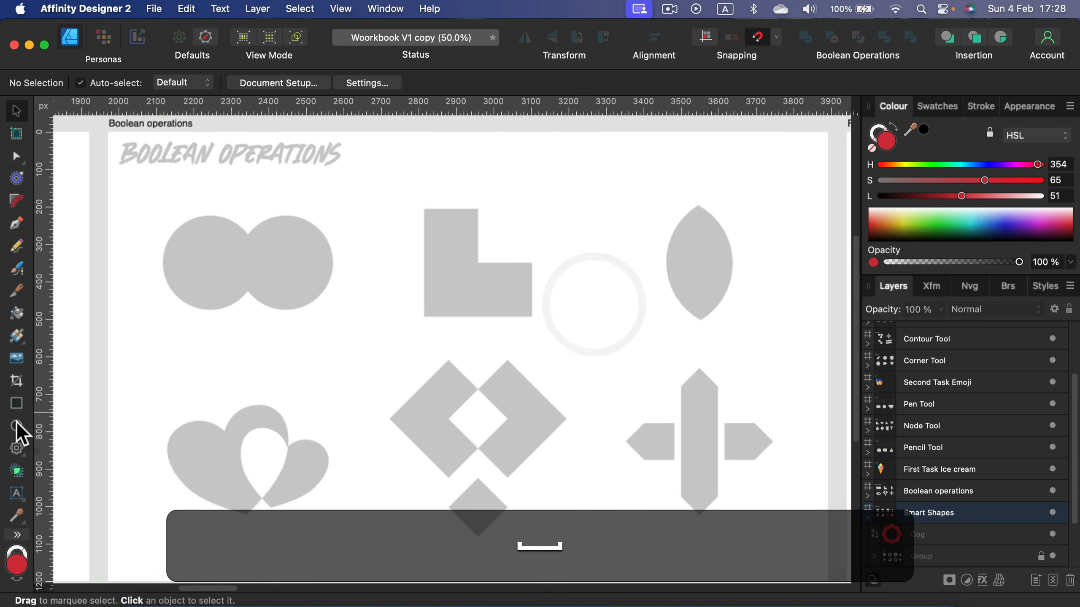
click(16, 403)
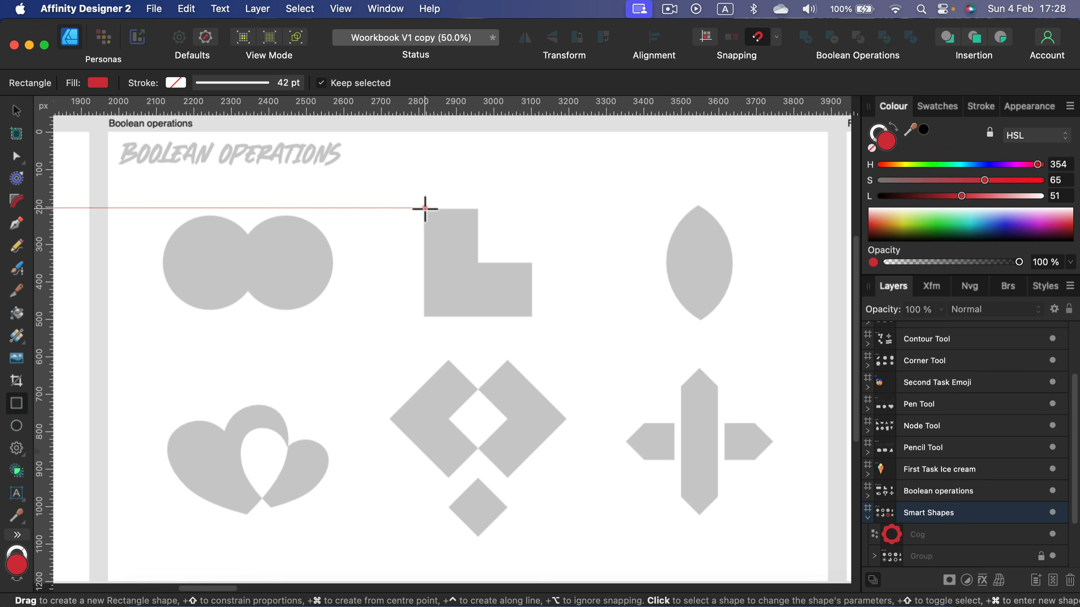
mouse_move(425, 209)
mouse_down()
mouse_move(489, 316)
mouse_move(459, 312)
mouse_up()
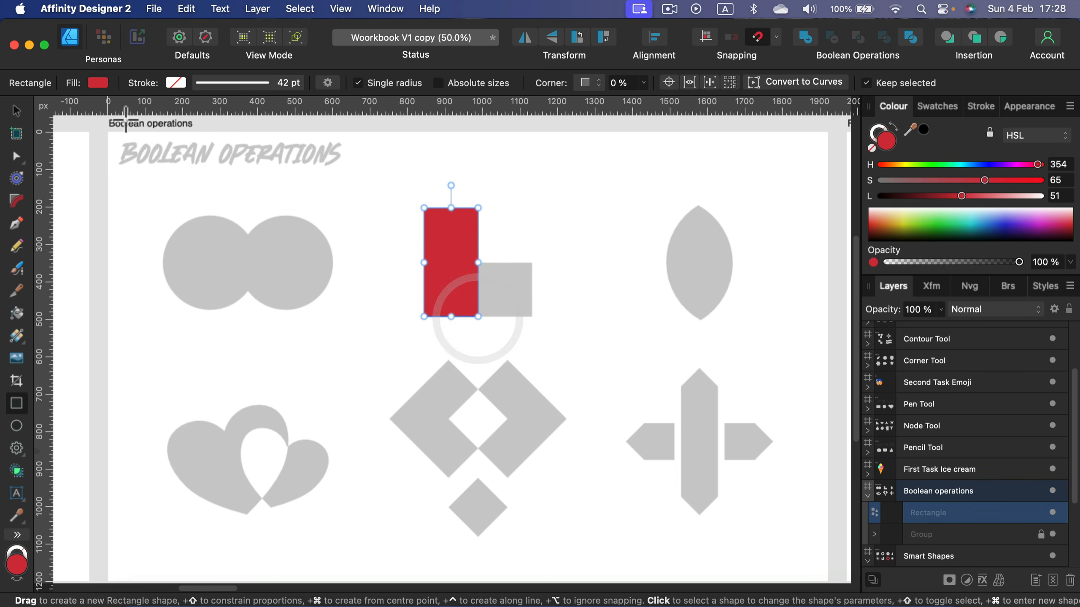
- Duplicate the rectangle, rotate it 90° and place it along the bottom of the L outline
click(16, 111)
key(super+v)
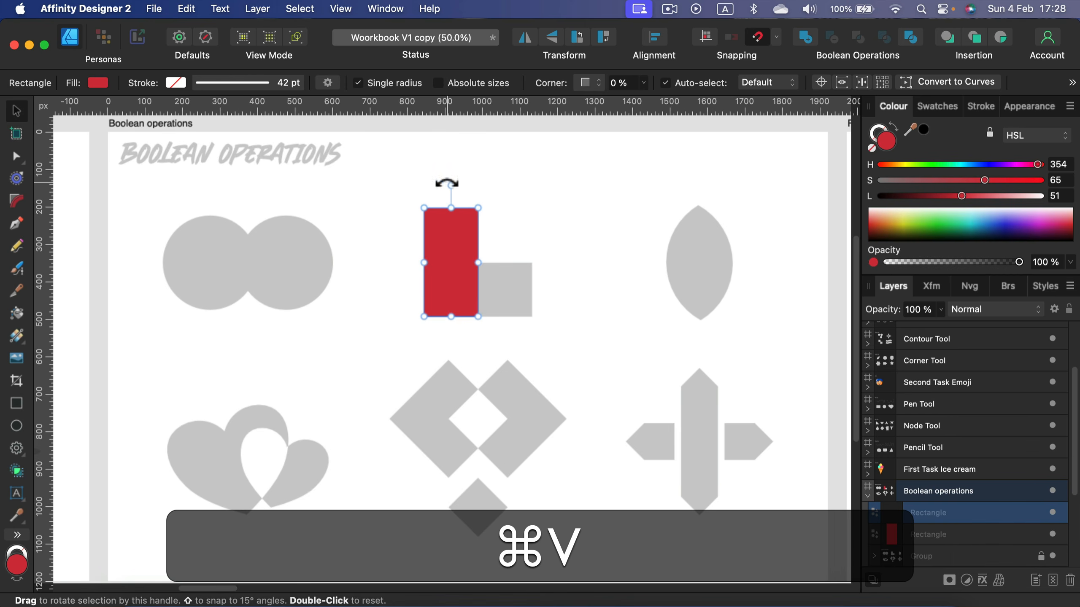
key(shift+super+v)
drag(444, 179, 509, 297)
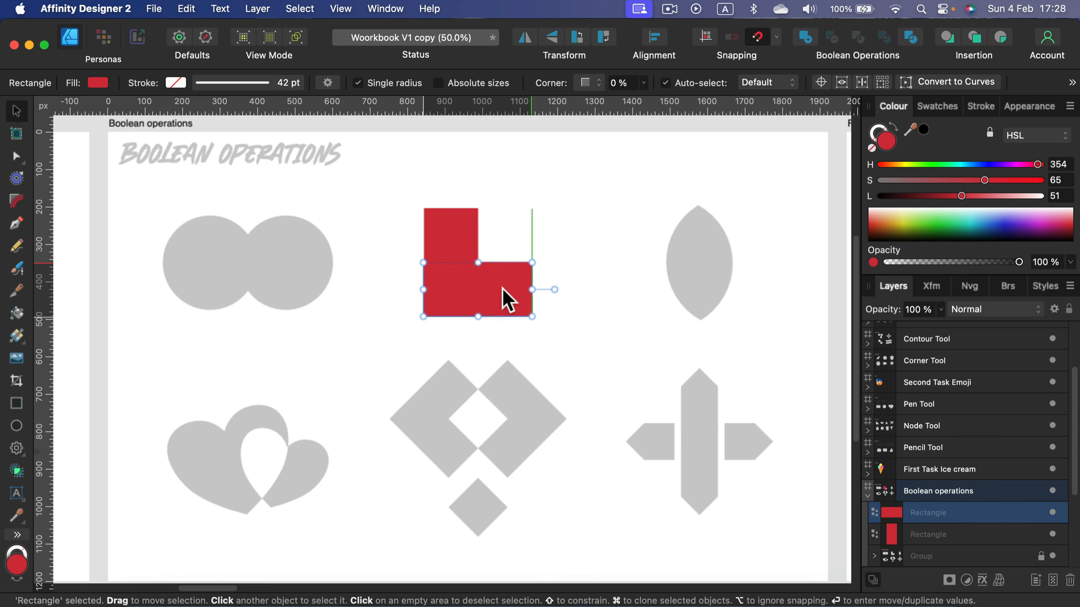
- Select both rectangles and merge them into one L shape with the Add boolean operation
shift+click(465, 230)
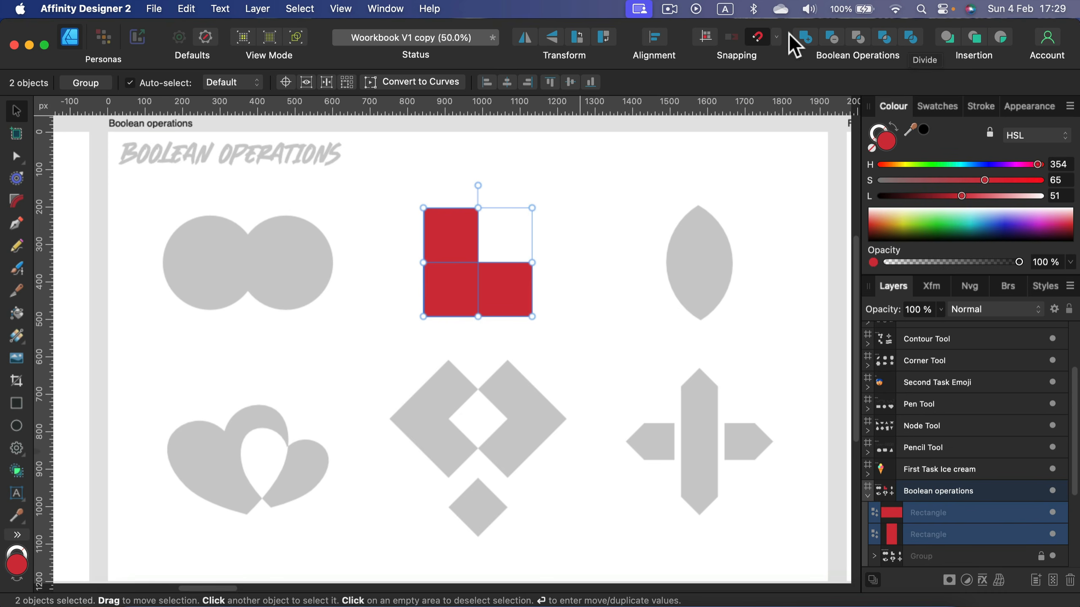
click(811, 34)
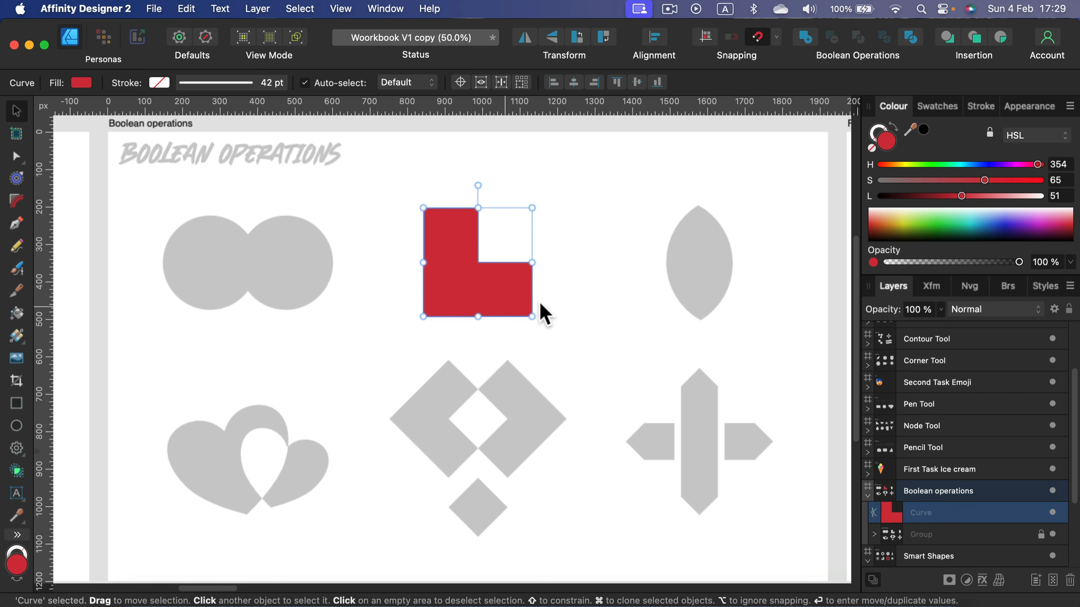
click(612, 240)
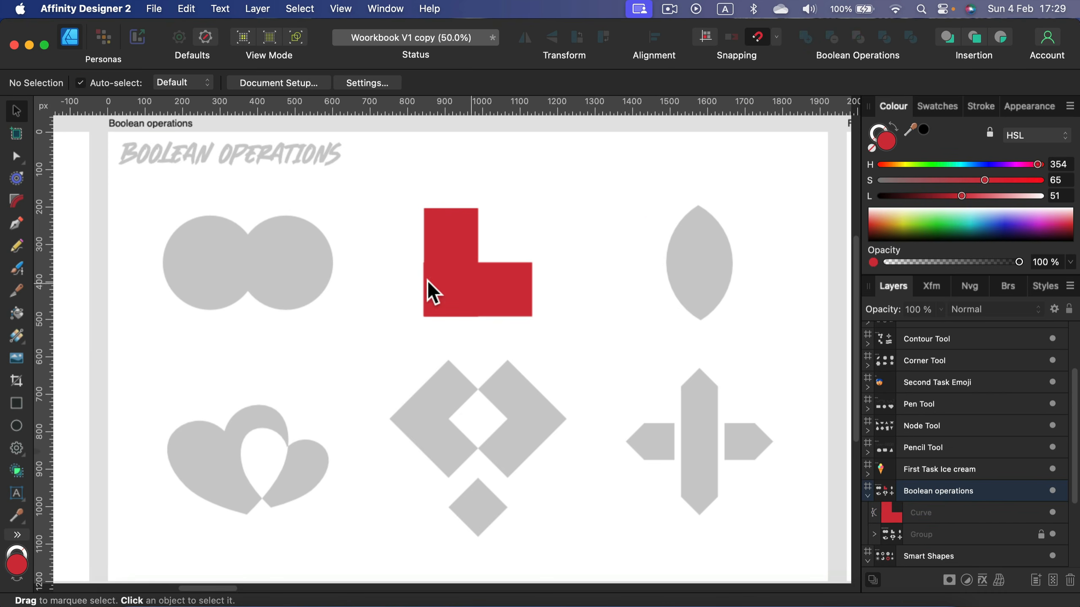
- Draw two overlapping circles beside the L shape and select both of them
click(15, 425)
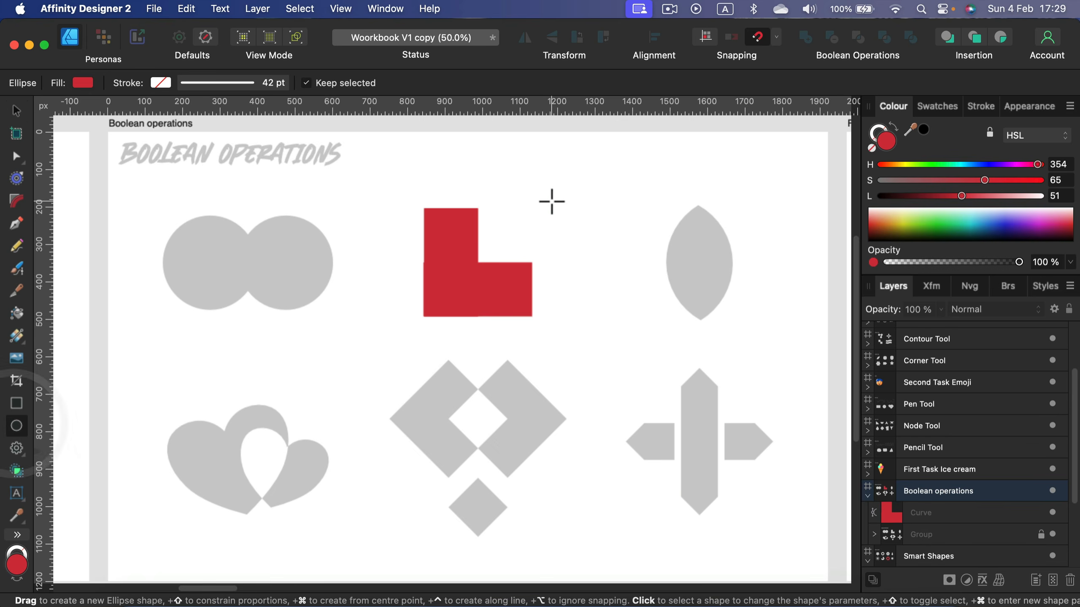
mouse_move(551, 200)
mouse_down()
mouse_move(683, 354)
mouse_move(660, 336)
mouse_move(660, 305)
mouse_move(681, 304)
mouse_move(661, 303)
mouse_move(783, 307)
mouse_move(722, 300)
mouse_up()
click(16, 109)
shift+click(636, 276)
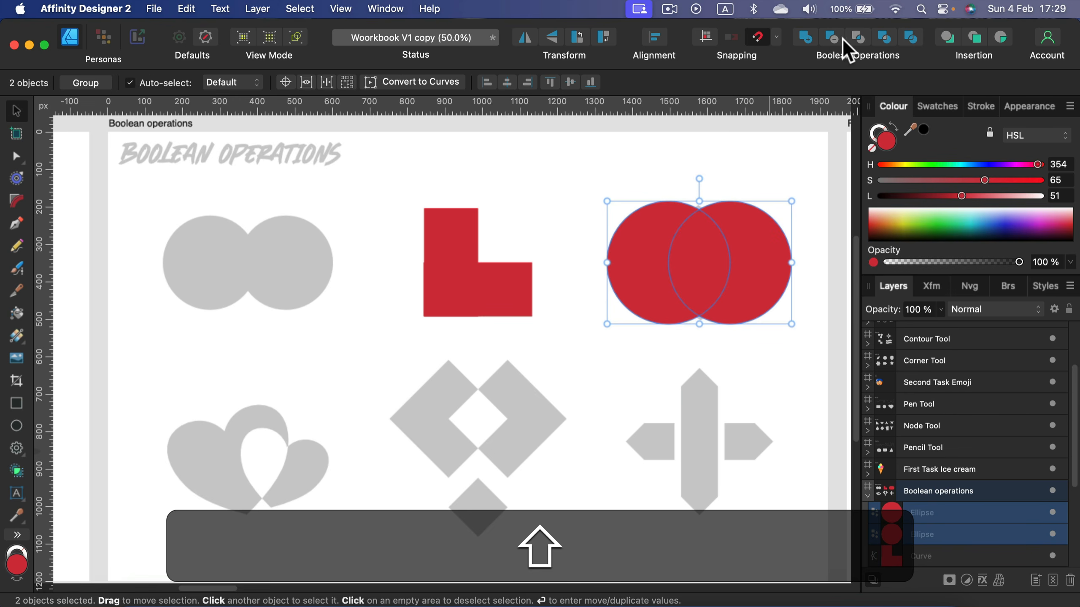
- Intersect the two circles and move the resulting lens shape onto the lens outline
click(858, 36)
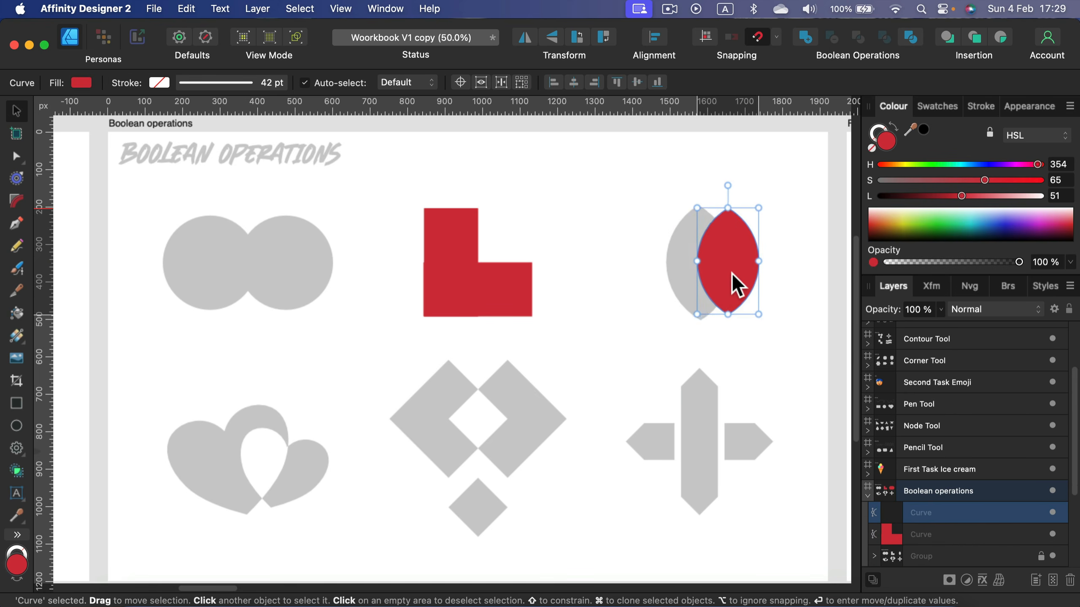
drag(737, 285, 701, 279)
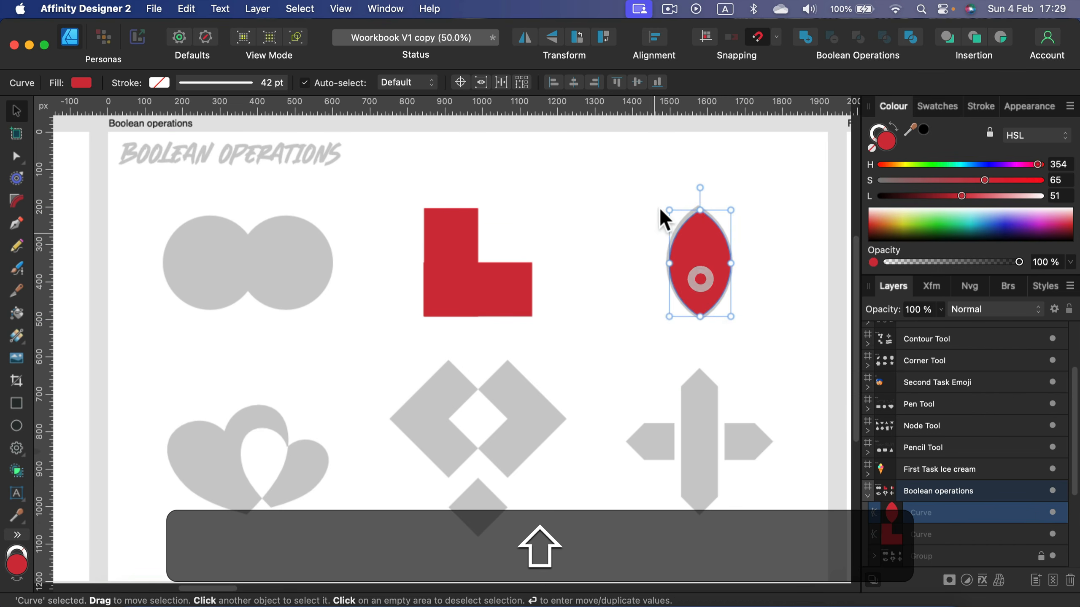
click(607, 235)
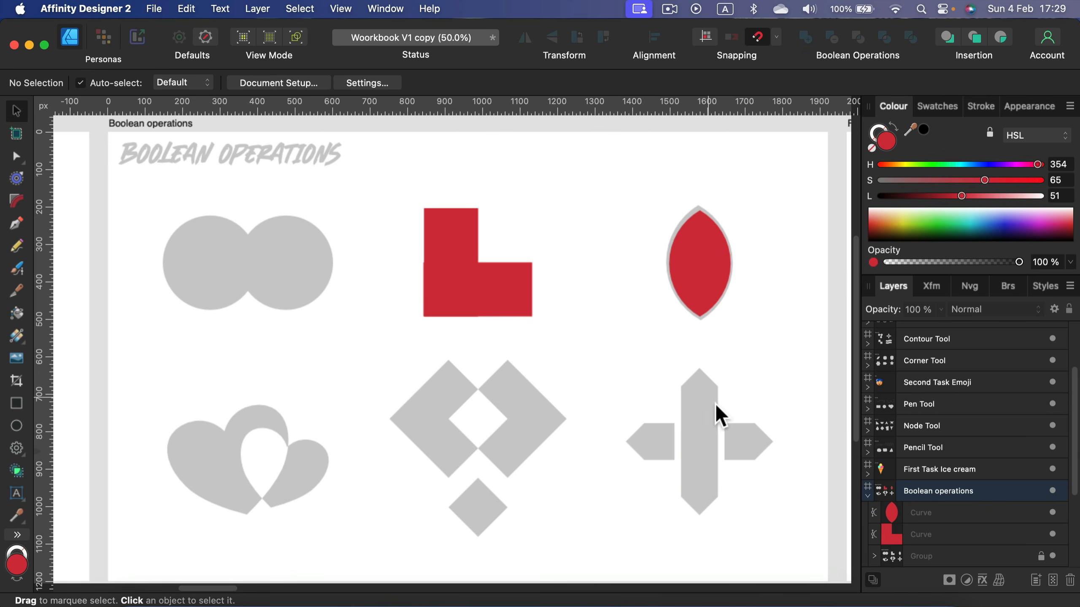
- Pan across the workbook to view the Ice Cream, Pencil Tool, Pen Tool and Emoji boards
key(space)
drag(715, 406, 414, 375)
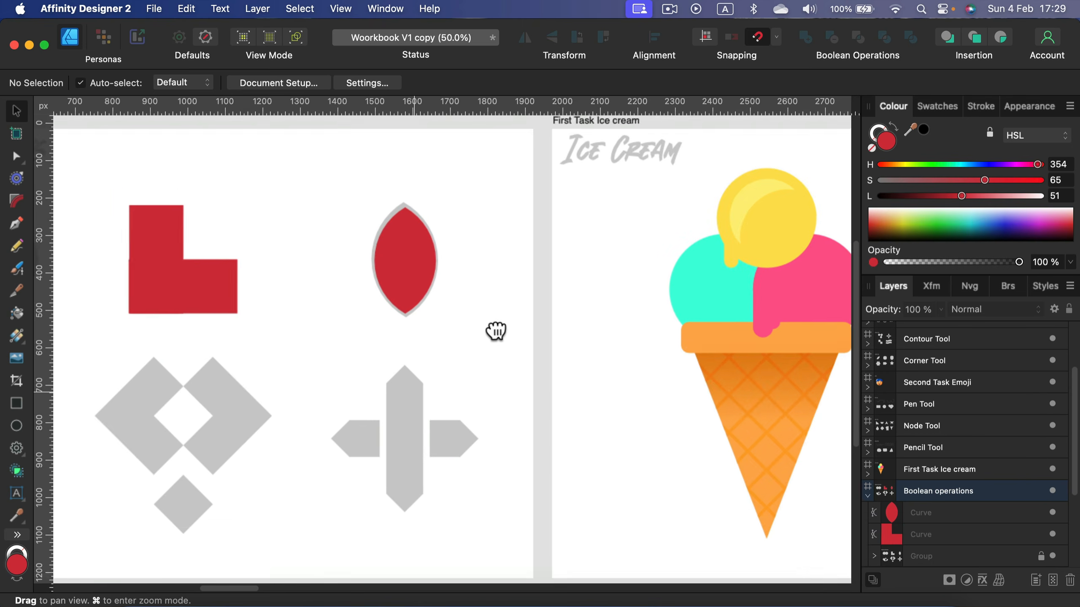
drag(496, 331, 526, 367)
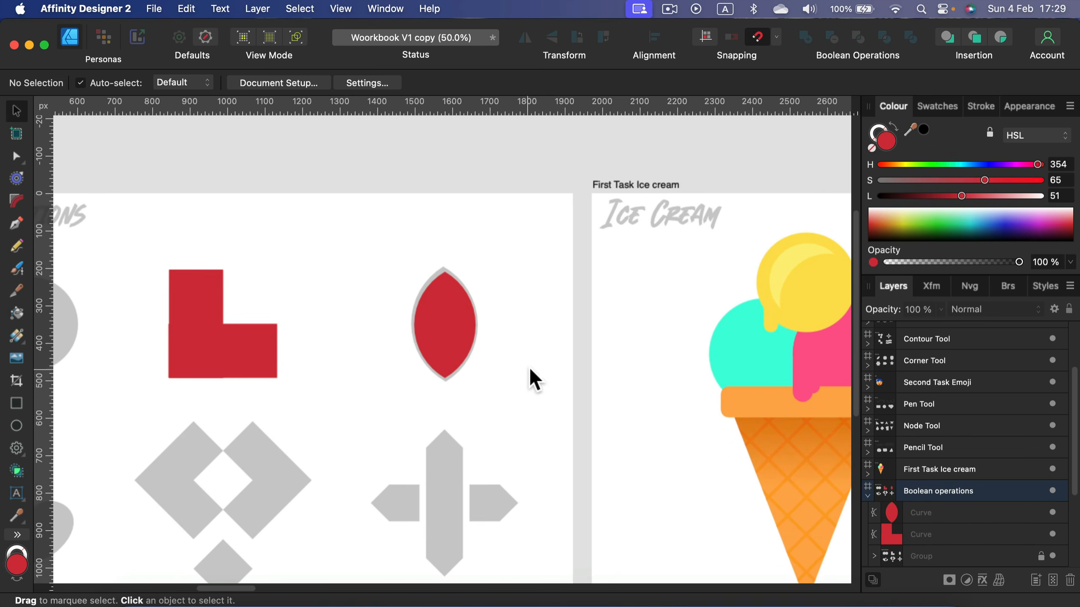
key(space)
drag(754, 393, 293, 309)
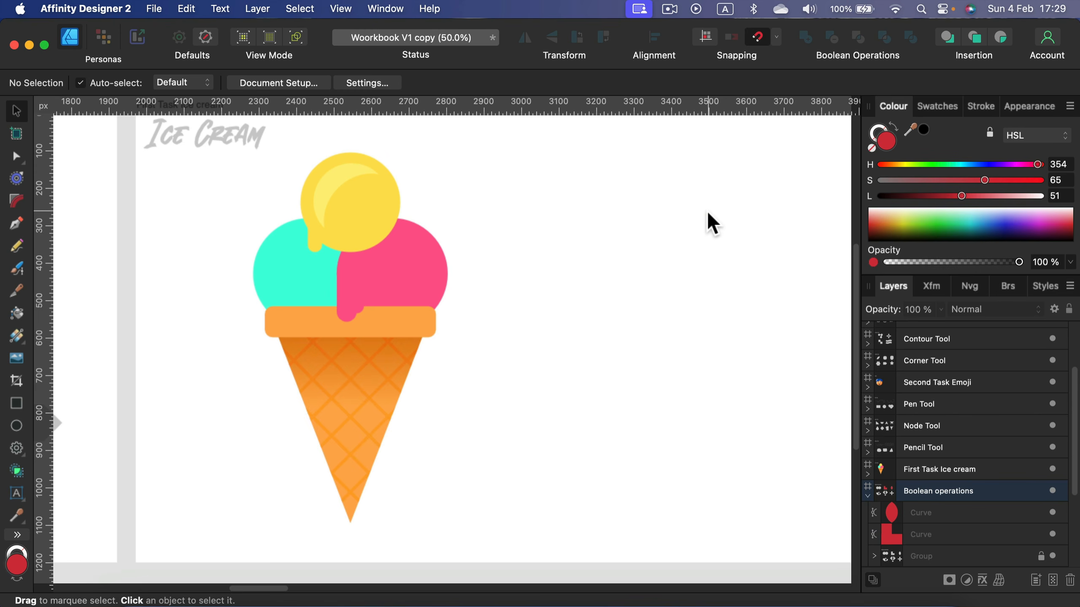
key(space)
mouse_move(720, 251)
mouse_down()
mouse_move(372, 321)
mouse_move(345, 292)
mouse_move(723, 275)
mouse_up()
drag(604, 240, 154, 240)
drag(624, 292, 396, 299)
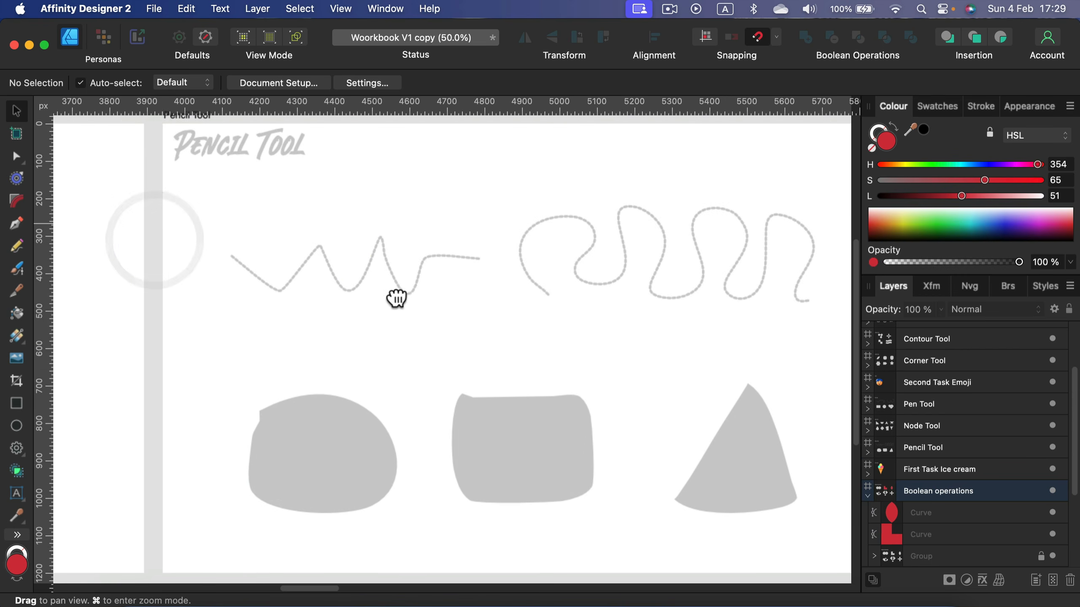
drag(522, 239, 56, 260)
drag(663, 272, 91, 271)
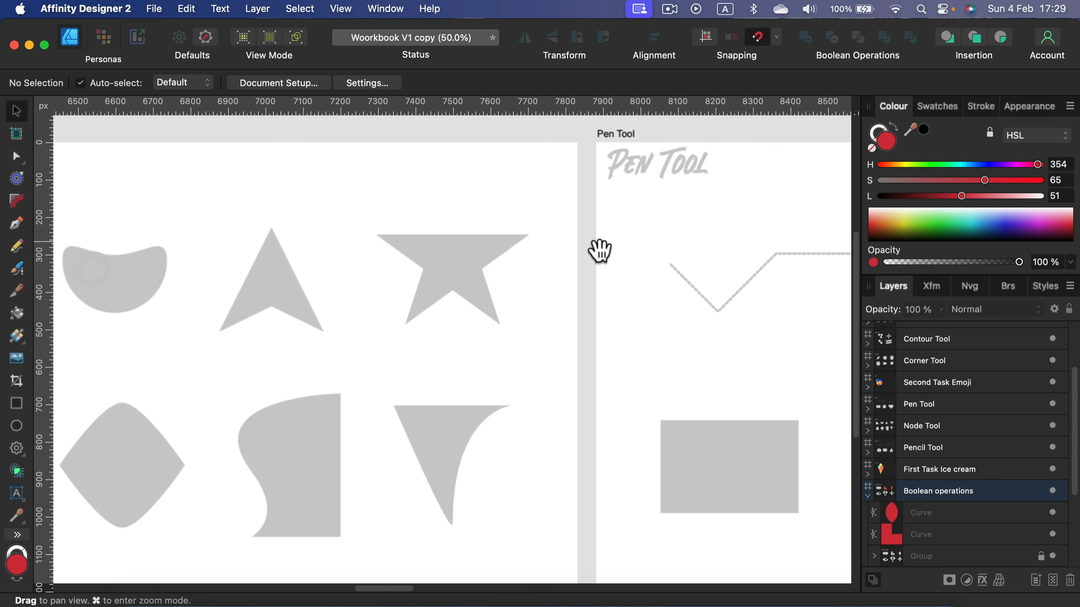
drag(599, 251, 200, 255)
drag(523, 256, 366, 251)
drag(618, 264, 399, 263)
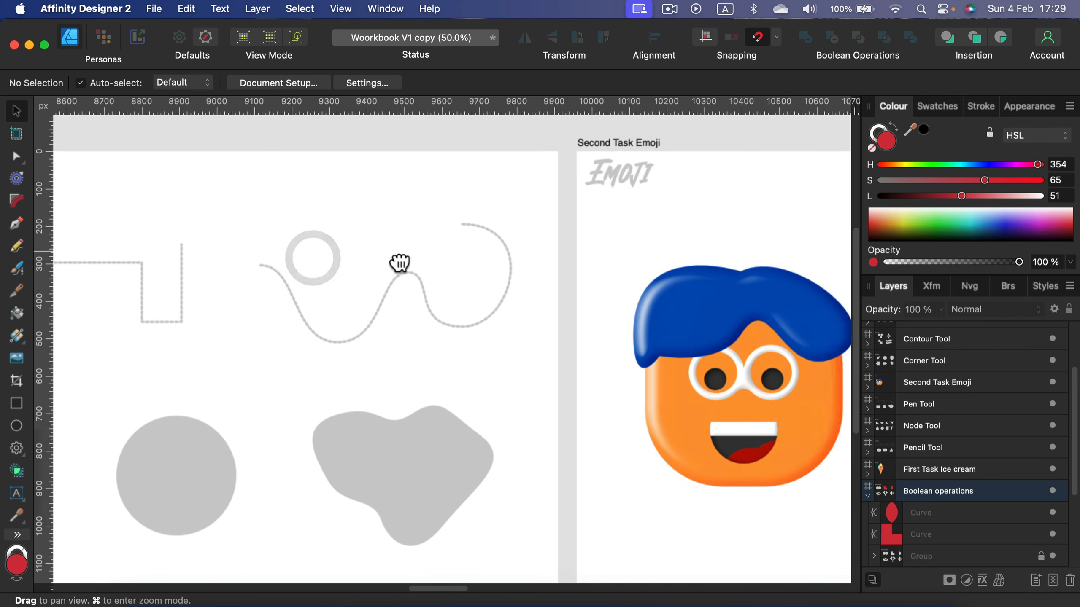
- Pan across the Corner Tool and Contour Tool boards of the workbook
drag(562, 258, 289, 258)
drag(633, 259, 148, 232)
drag(550, 251, 73, 240)
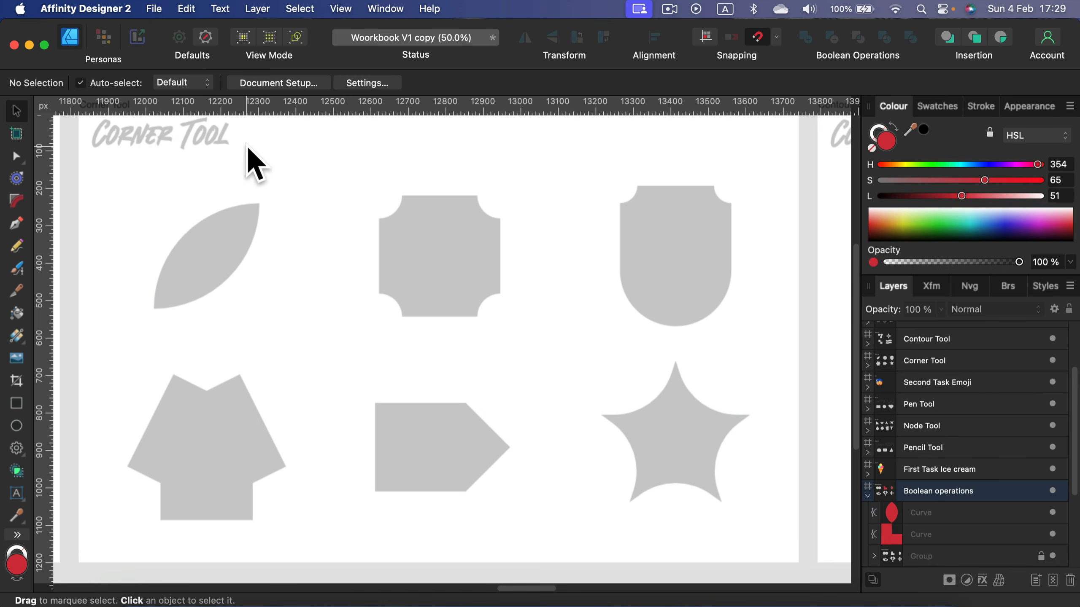
mouse_move(668, 222)
mouse_down()
mouse_move(369, 256)
mouse_move(685, 215)
mouse_up()
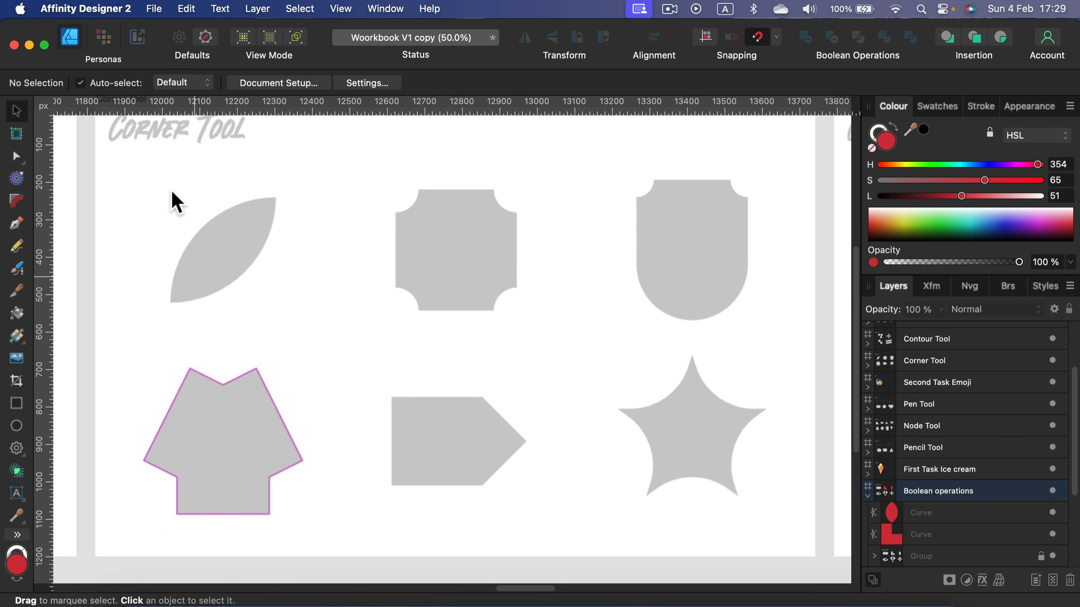
key(space)
drag(708, 285, 719, 291)
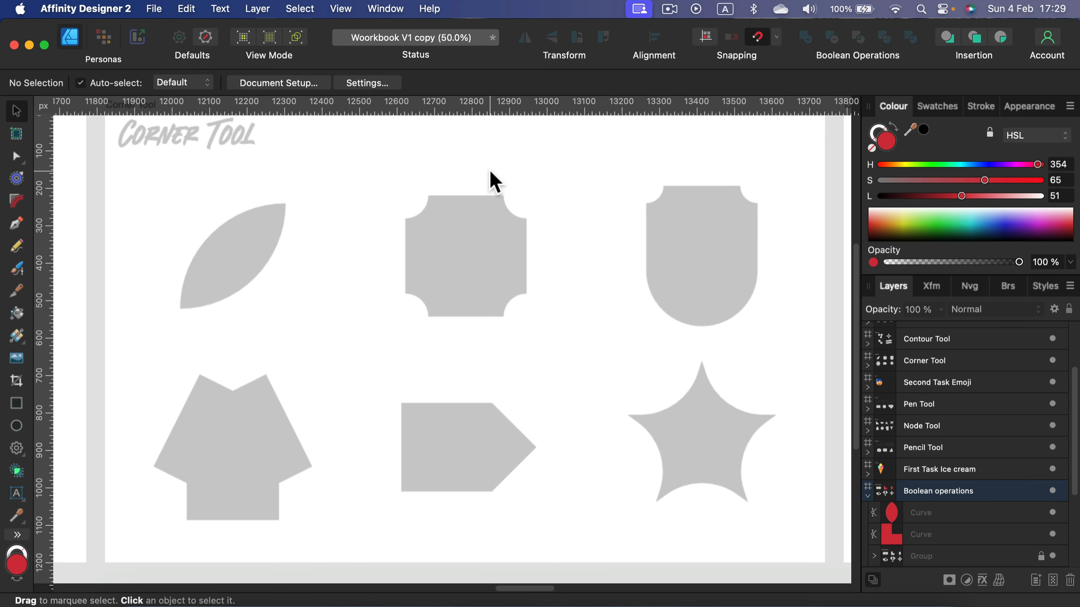
key(space)
drag(490, 169, 235, 184)
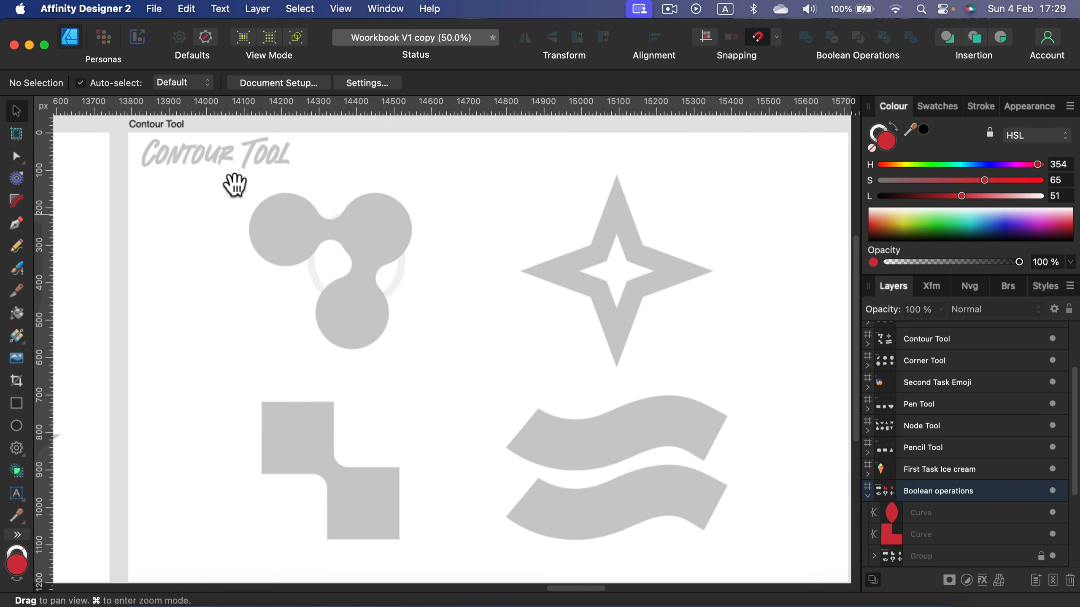
key(space)
drag(498, 279, 446, 243)
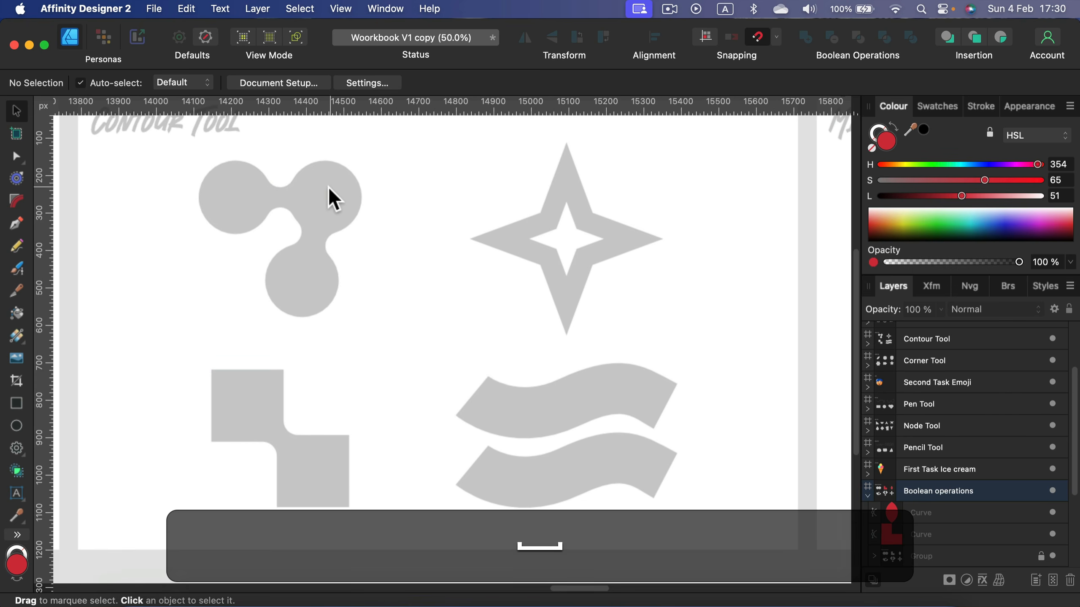
key(space)
drag(665, 267, 201, 284)
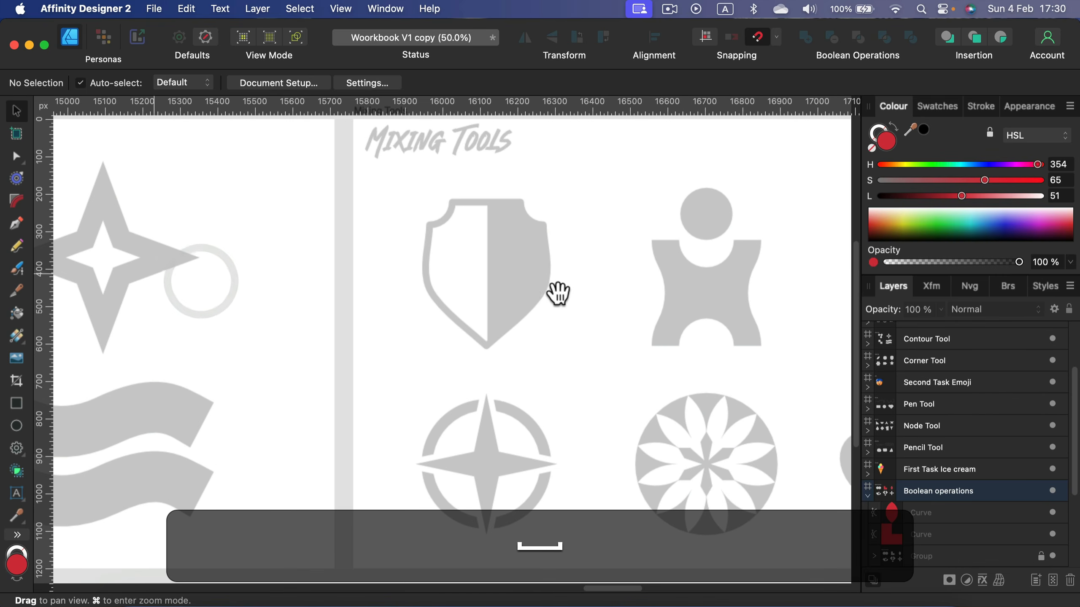
- Pan across the Mixing Tools, Final Task Icons and Practice boards, then zoom to fit
drag(667, 285, 408, 306)
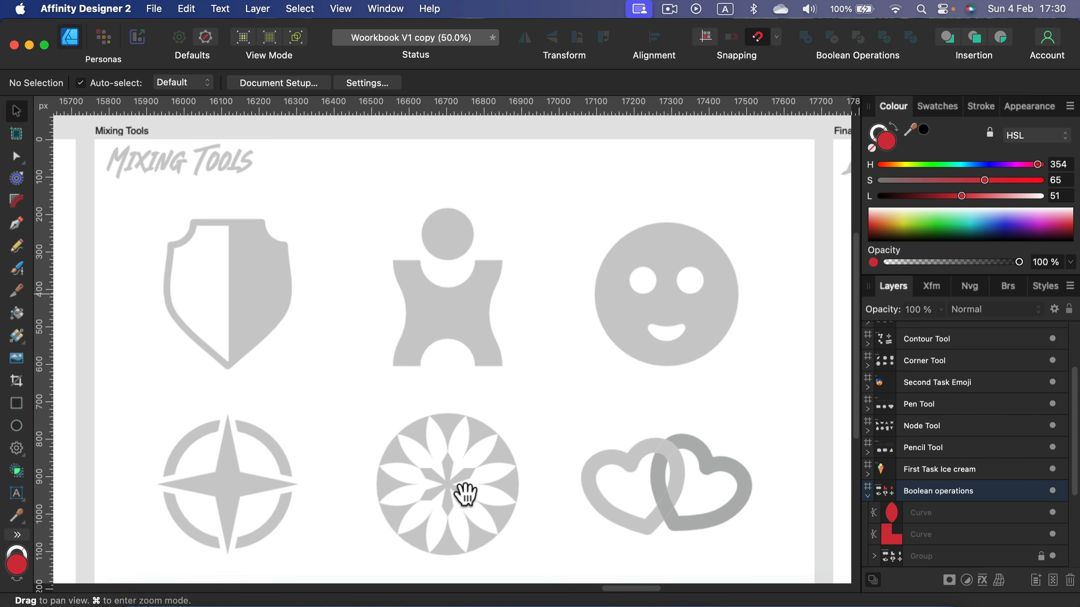
drag(709, 307, 272, 323)
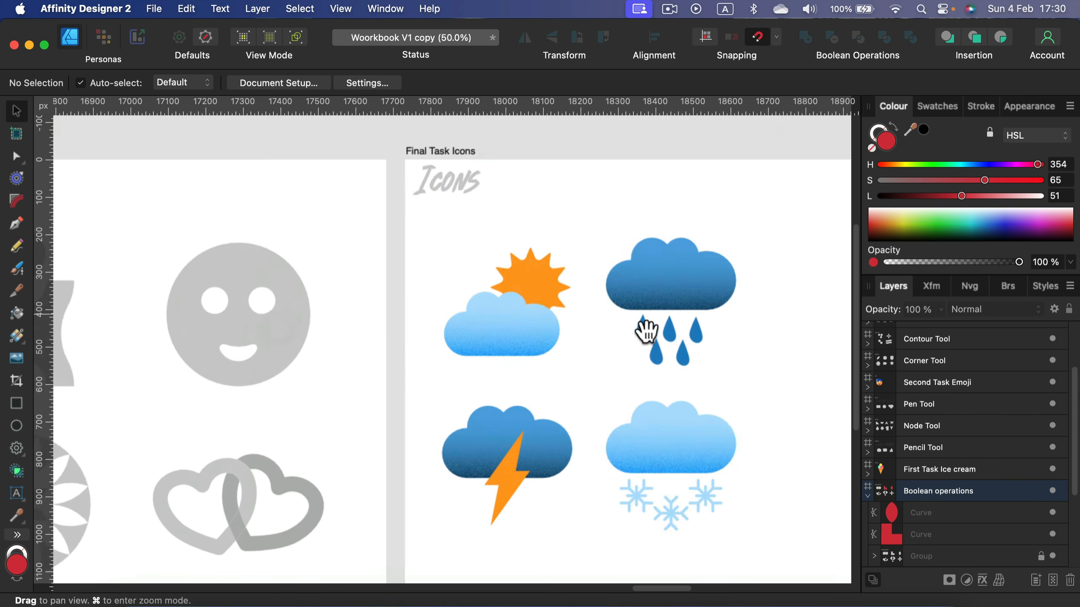
drag(646, 331, 378, 308)
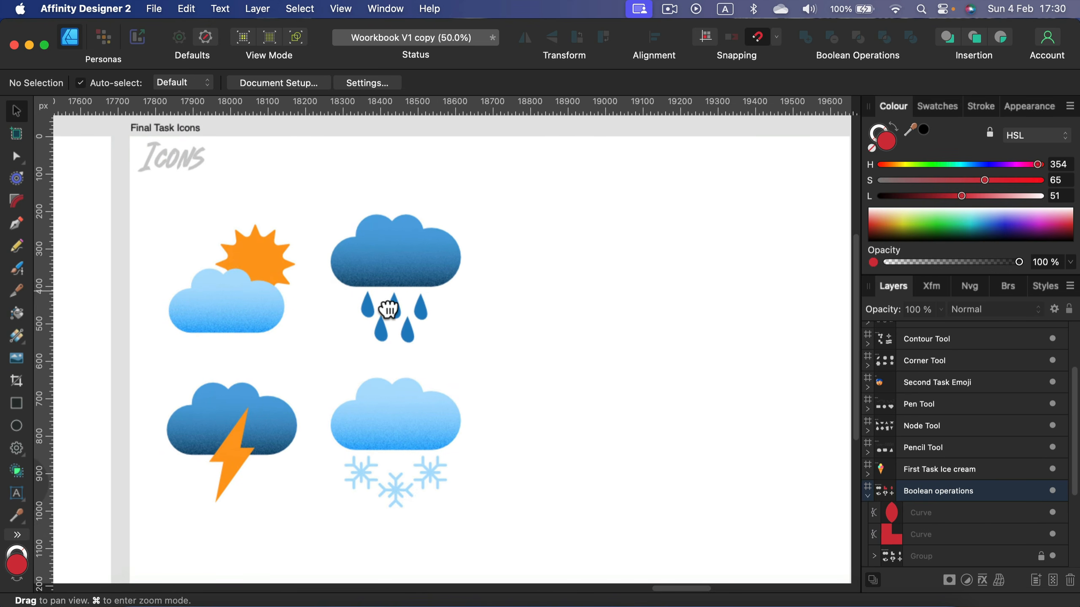
drag(592, 350, 238, 355)
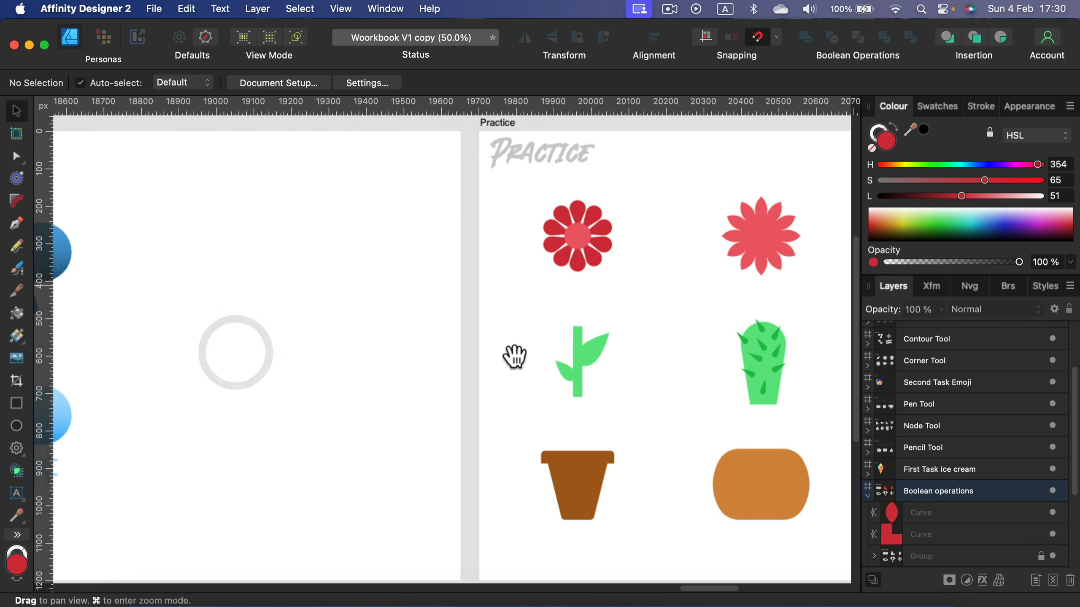
drag(514, 357, 212, 352)
drag(761, 325, 688, 329)
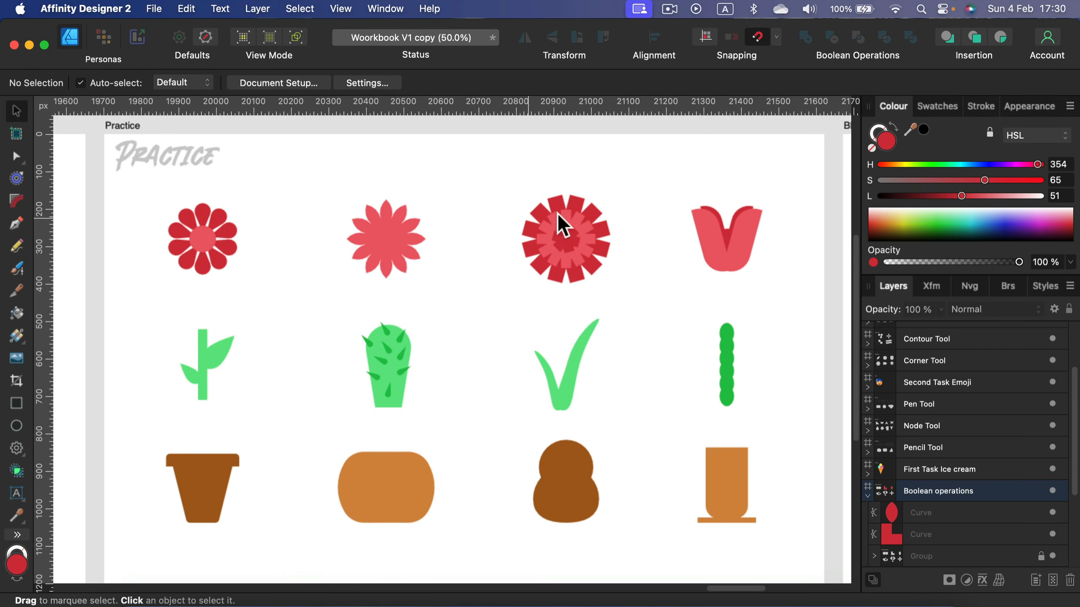
drag(762, 319, 441, 329)
drag(629, 323, 778, 284)
drag(493, 300, 373, 309)
drag(596, 348, 598, 349)
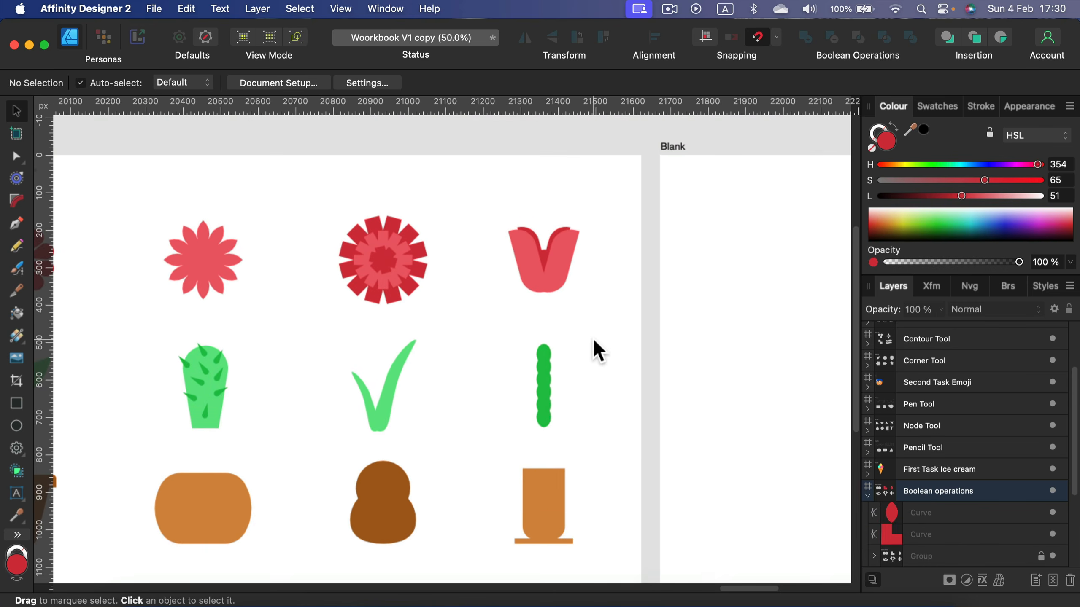
key(super+0)
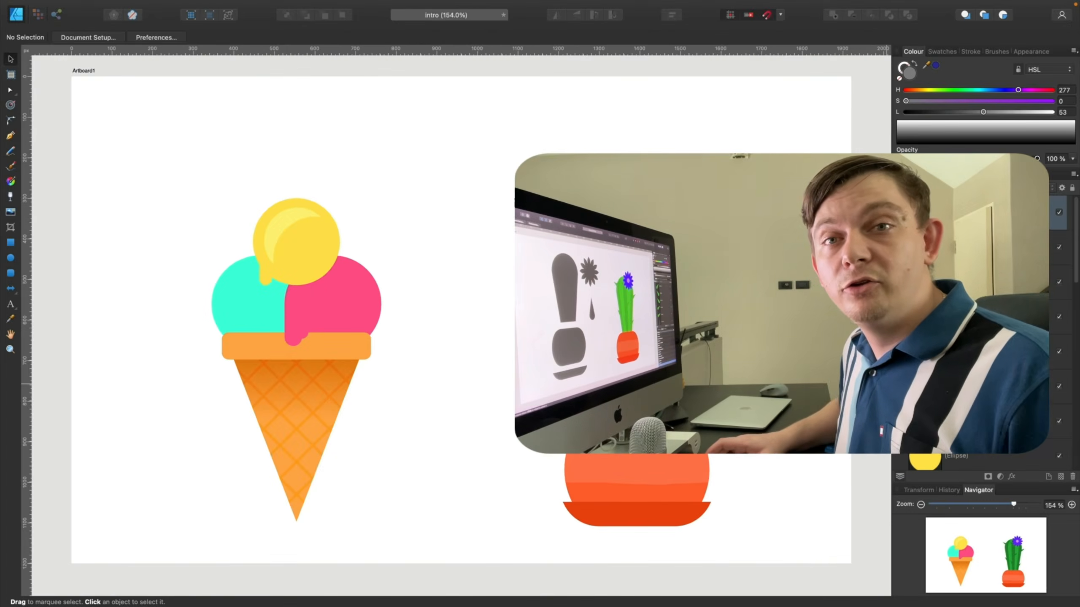
- Pull the ice cream illustration apart into its scoop circles, drip shapes, cone rim and cone triangle
drag(296, 242, 192, 161)
drag(369, 302, 332, 159)
drag(250, 307, 402, 164)
drag(293, 322, 193, 246)
drag(265, 270, 230, 246)
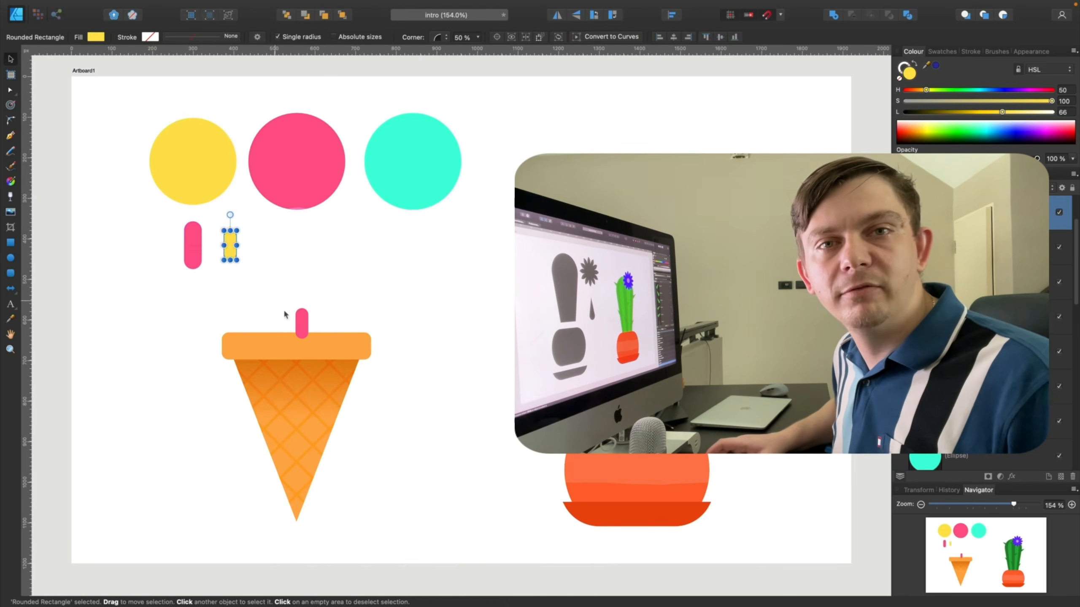
drag(302, 323, 255, 252)
click(332, 347)
drag(372, 332, 270, 355)
drag(248, 355, 282, 257)
click(292, 394)
drag(296, 538, 296, 324)
drag(367, 340, 283, 449)
drag(260, 505, 361, 277)
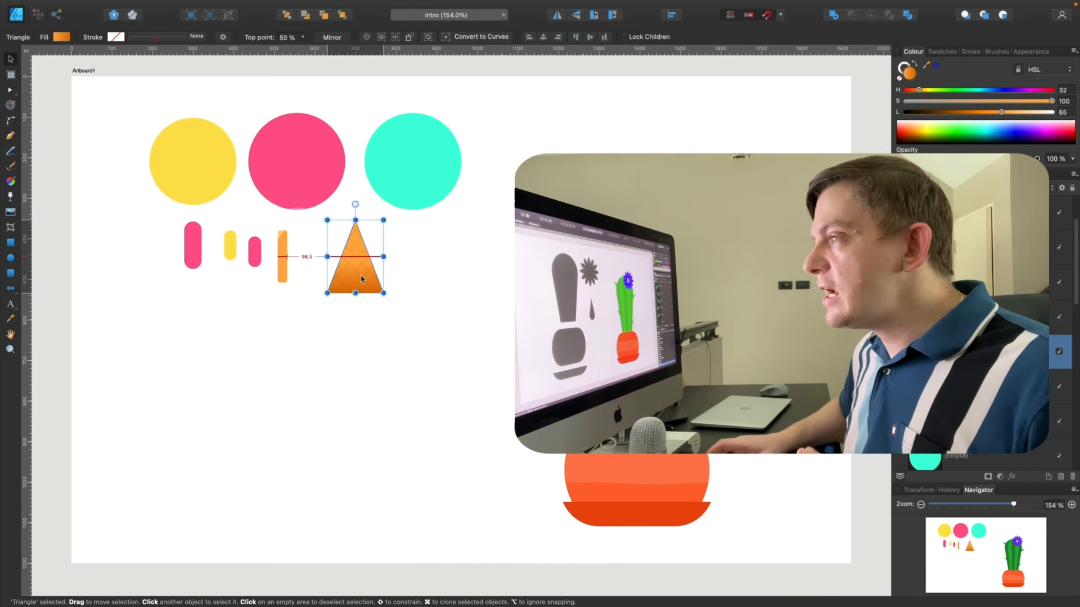
- Separate the cactus flower, flower centre, spikes, body and pot pieces into rows of individual shapes
drag(661, 249, 212, 365)
drag(664, 231, 300, 357)
drag(584, 242, 366, 355)
drag(341, 351, 370, 315)
drag(376, 369, 378, 384)
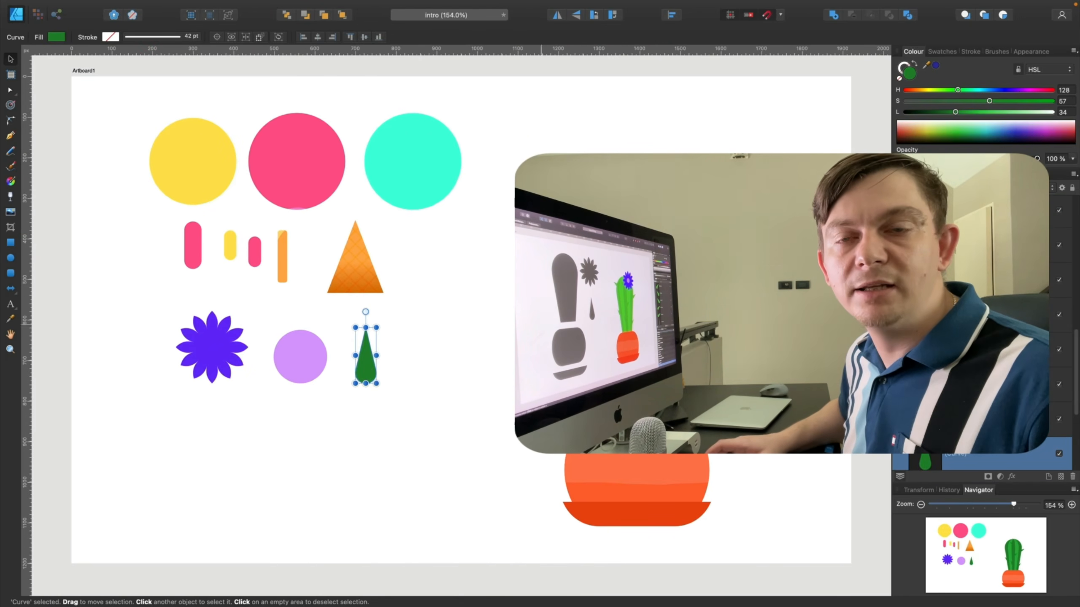
drag(637, 336, 477, 340)
drag(531, 223, 463, 347)
drag(442, 383, 433, 345)
drag(608, 432, 200, 417)
drag(302, 405, 243, 446)
drag(200, 477, 213, 435)
drag(625, 512, 339, 434)
drag(425, 424, 361, 435)
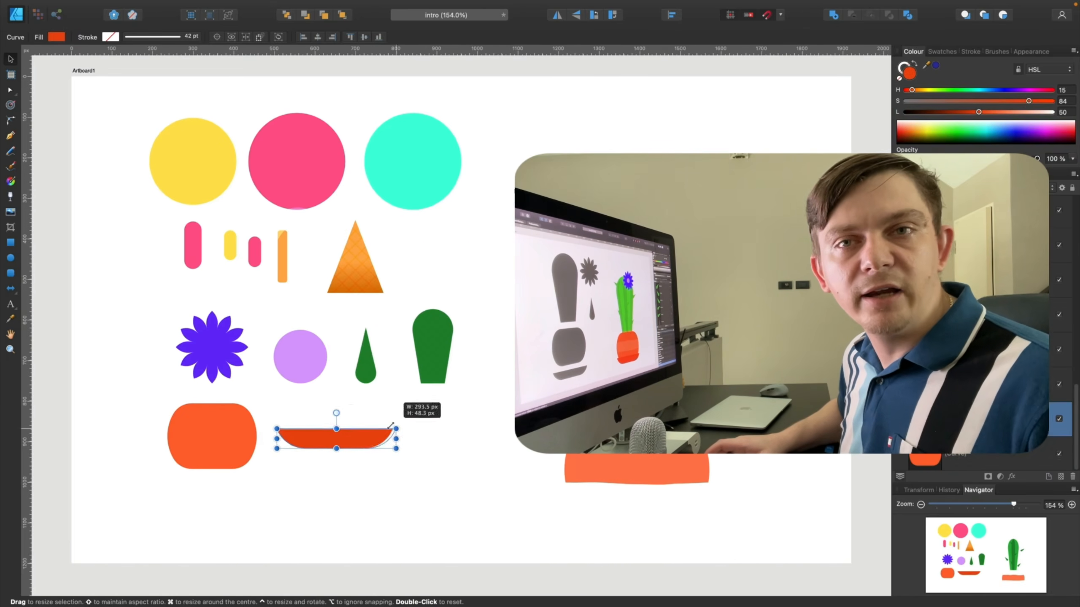
drag(629, 470, 445, 441)
drag(526, 416, 438, 438)
- Delete the leftover pot, select all the separated shapes and recolour their fill to grey
drag(548, 179, 788, 521)
key(Delete)
key(super+a)
drag(1051, 101, 905, 101)
drag(1001, 111, 973, 112)
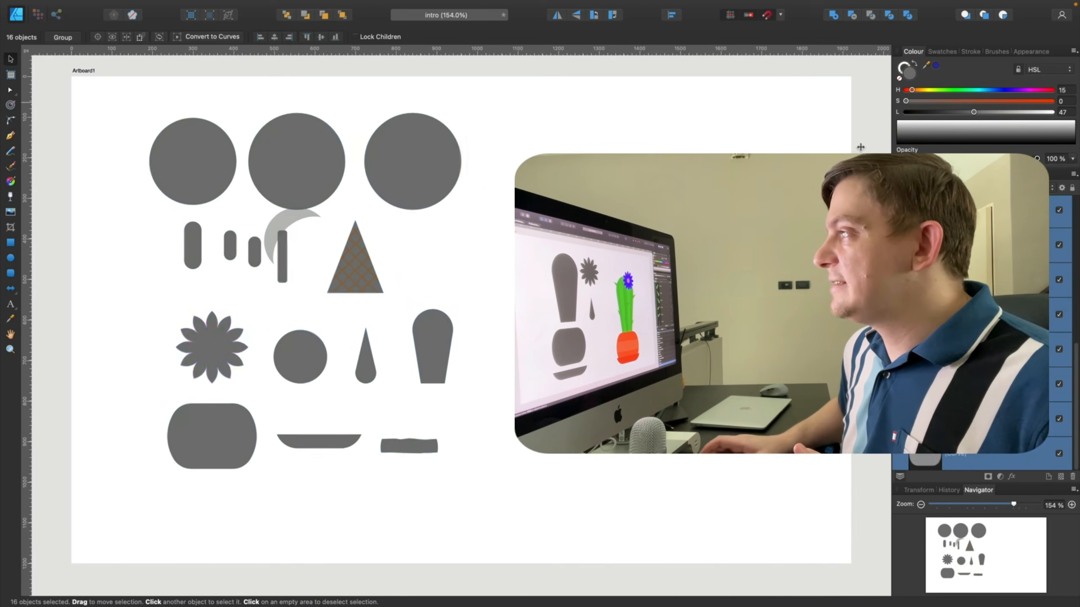
- Move the crescent shape into the row beside the triangle
click(861, 148)
click(280, 224)
drag(280, 223, 429, 244)
click(355, 259)
double_click(356, 260)
drag(356, 259, 525, 260)
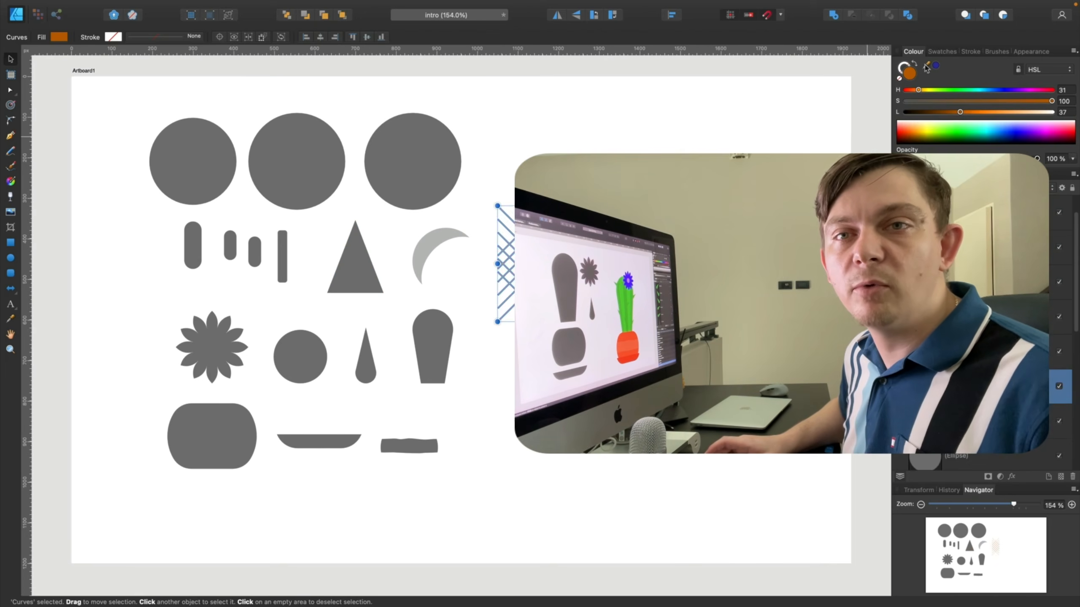
click(572, 197)
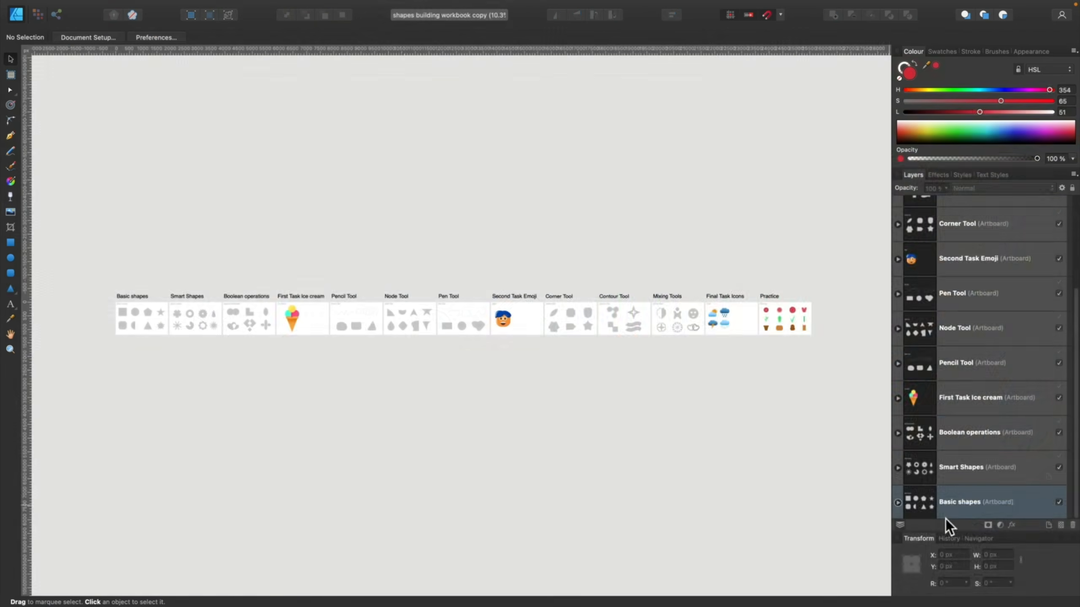
- Zoom in on the Smart Shapes board of the workbook
drag(931, 504, 940, 503)
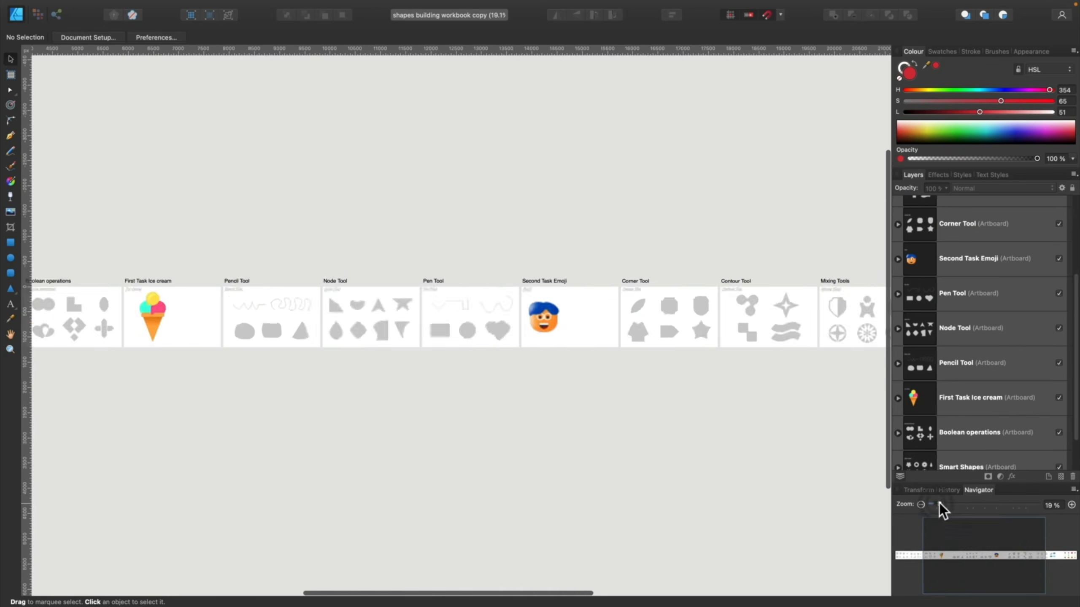
scroll(380, 397, left, 10)
key(super+equal)
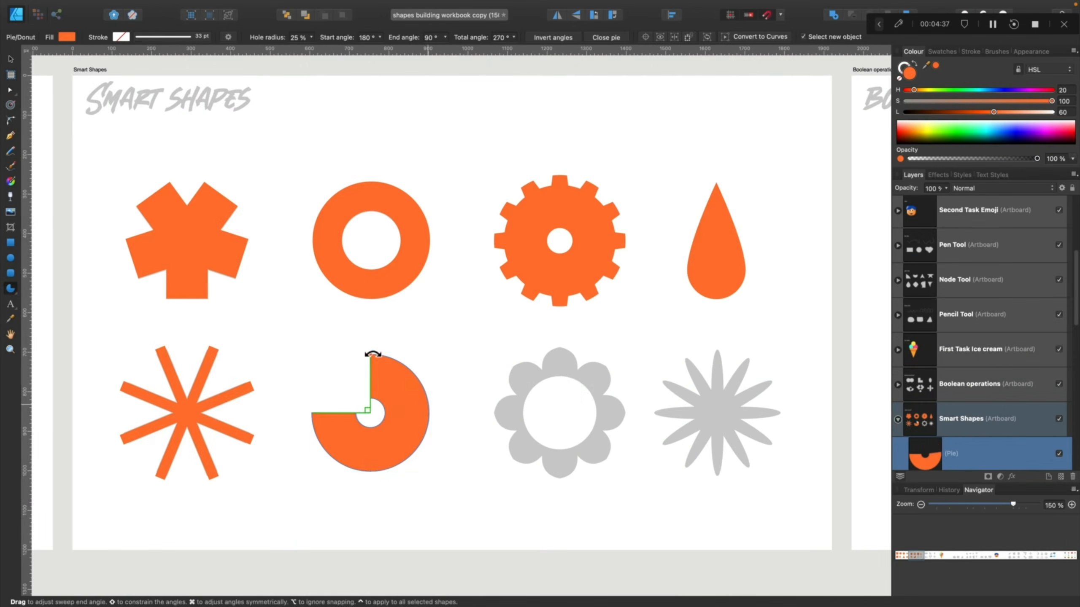
- Draw an orange cog over the flower outline in the second row and adjust its teeth
click(11, 289)
click(55, 443)
drag(522, 404, 586, 340)
click(283, 37)
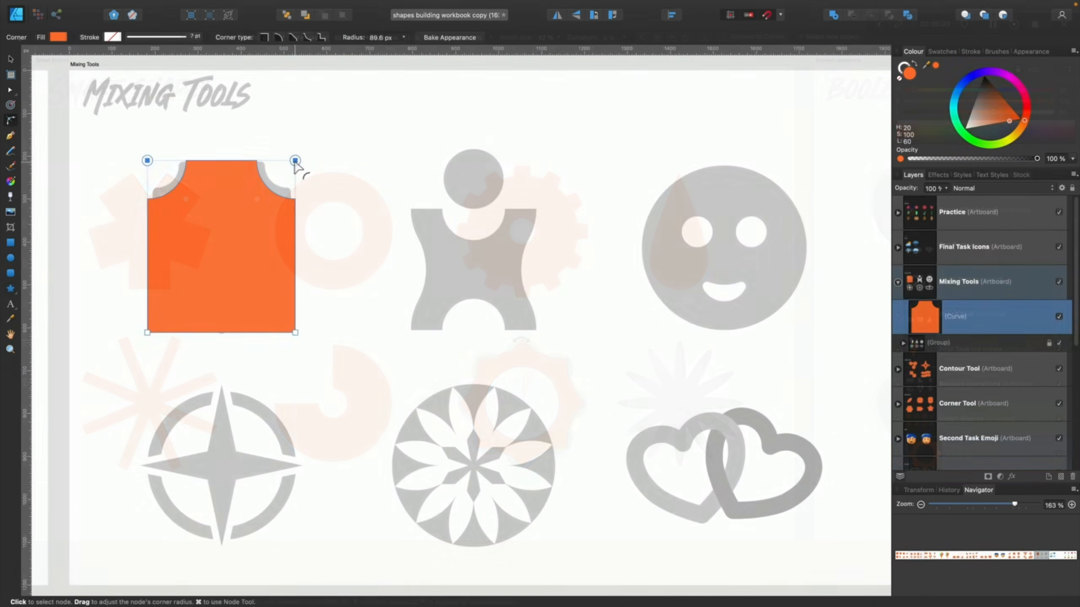
- Swap the traced shield's orange fill to an orange stroke on the Mixing Tools board
drag(296, 164, 210, 249)
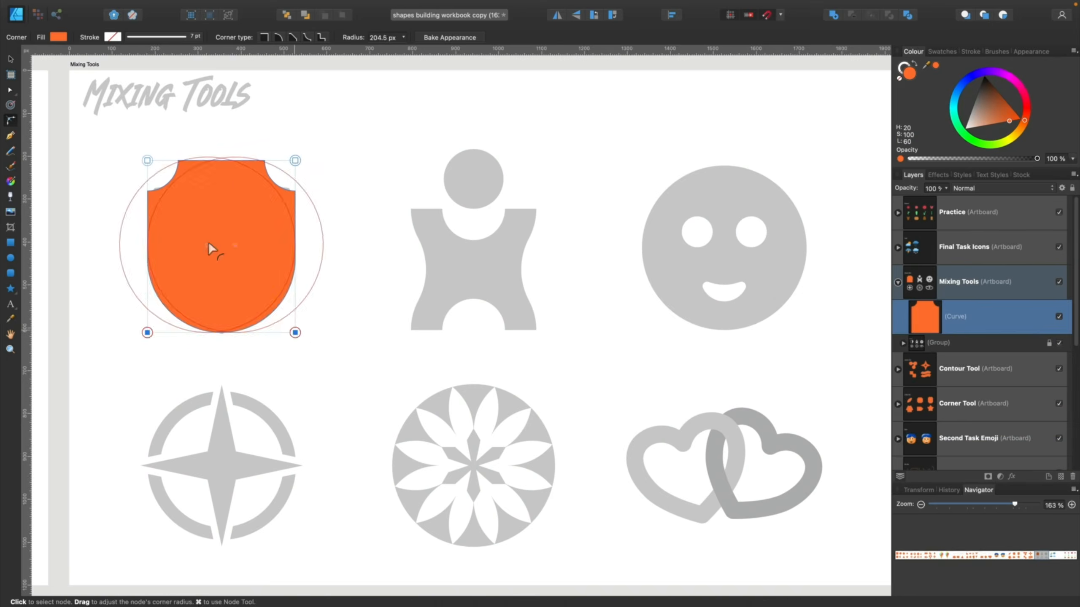
click(913, 66)
key(v)
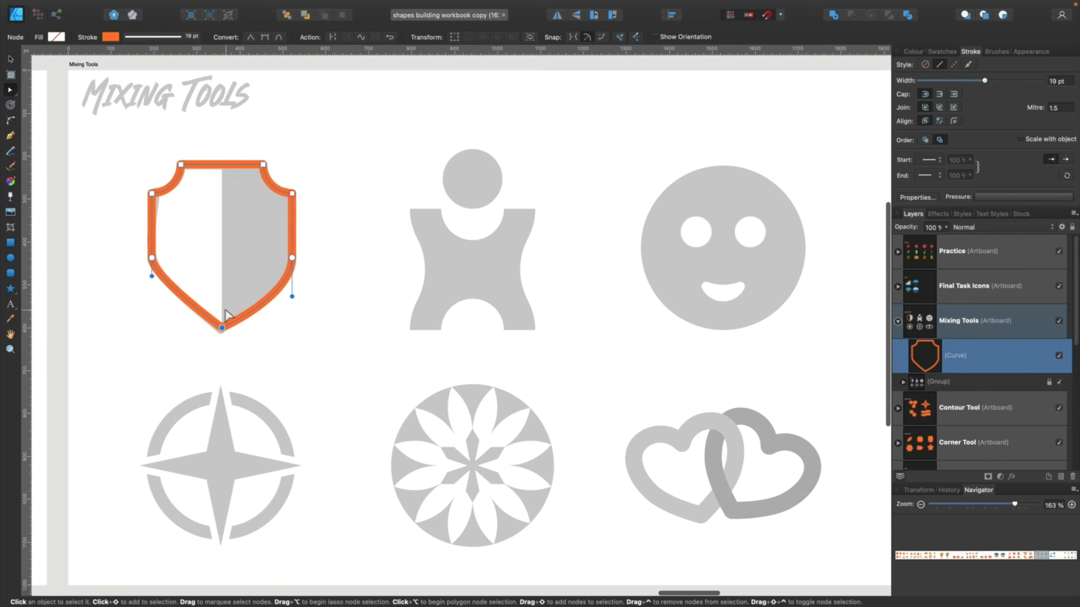
- Split the shield outline into two curves along its centre line
key(m)
drag(222, 144, 385, 367)
click(903, 18)
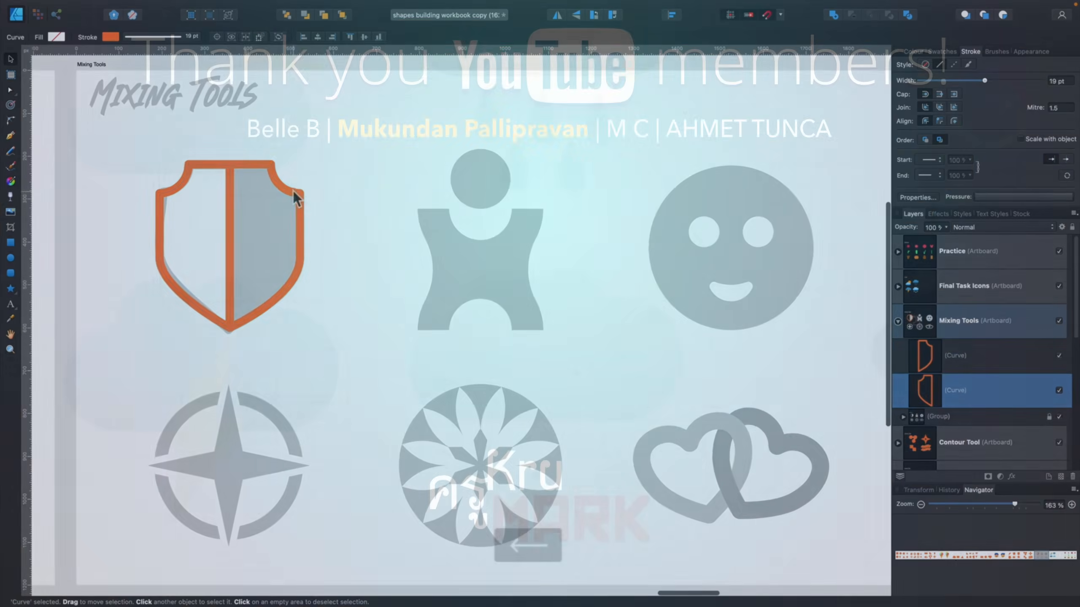